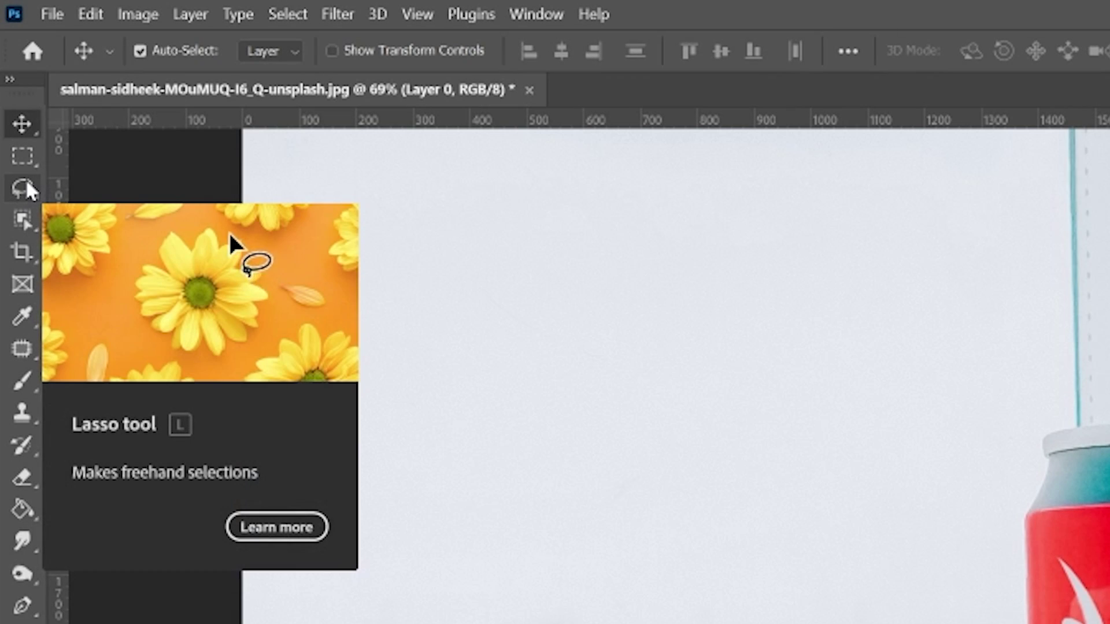
Trace a freehand Lasso selection around the Coca-Cola can
click(26, 184)
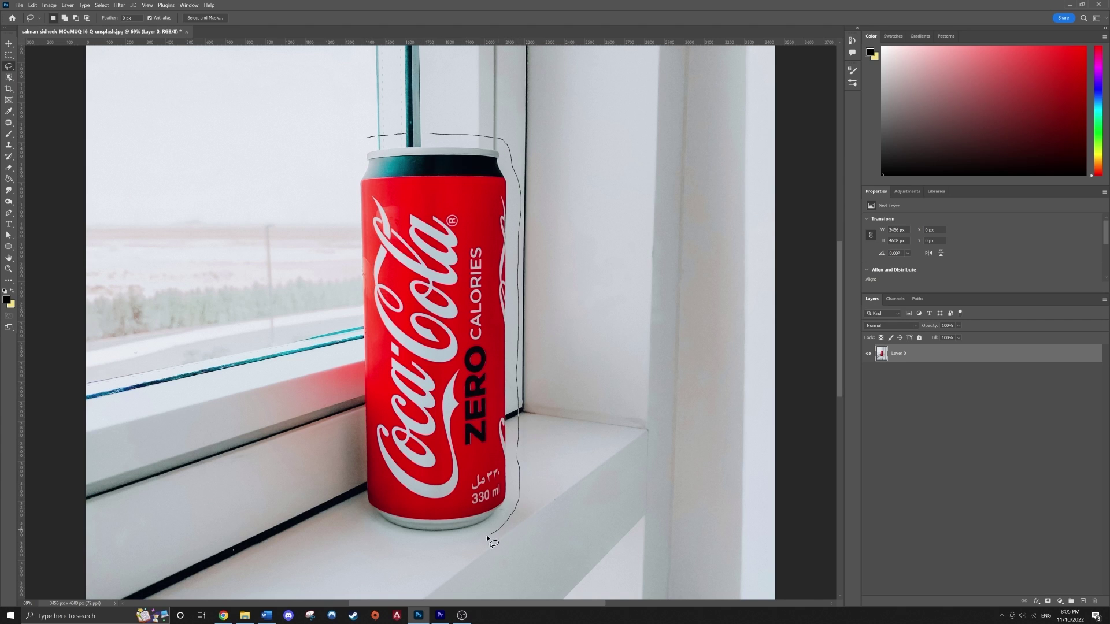
drag(348, 167, 400, 139)
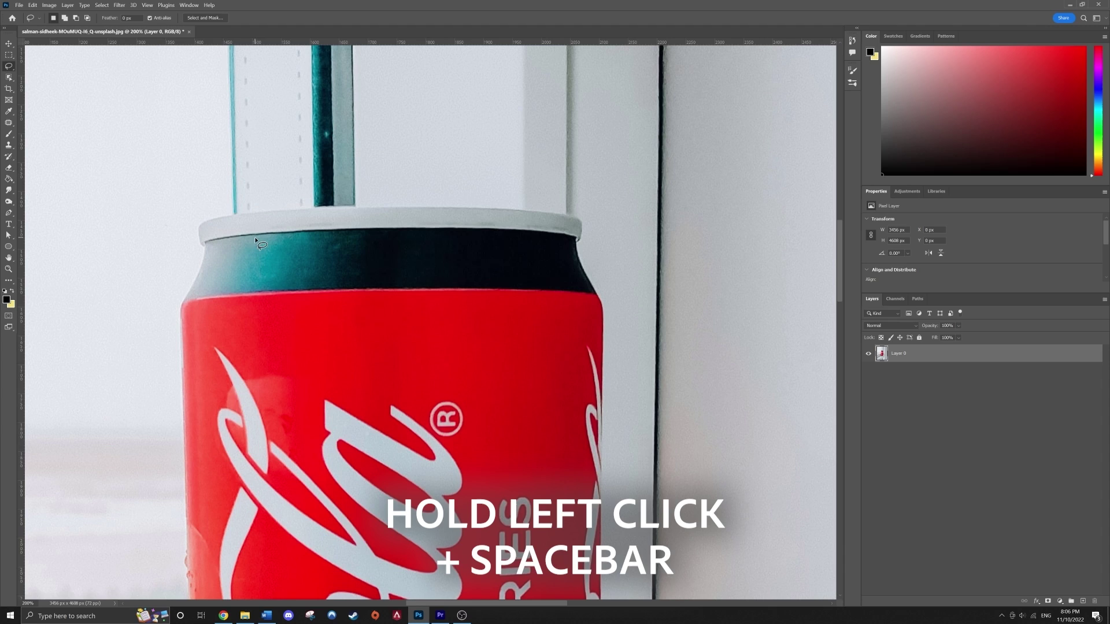
mouse_move(640, 323)
mouse_down()
mouse_move(634, 346)
mouse_move(629, 173)
mouse_move(624, 460)
mouse_move(622, 84)
mouse_up()
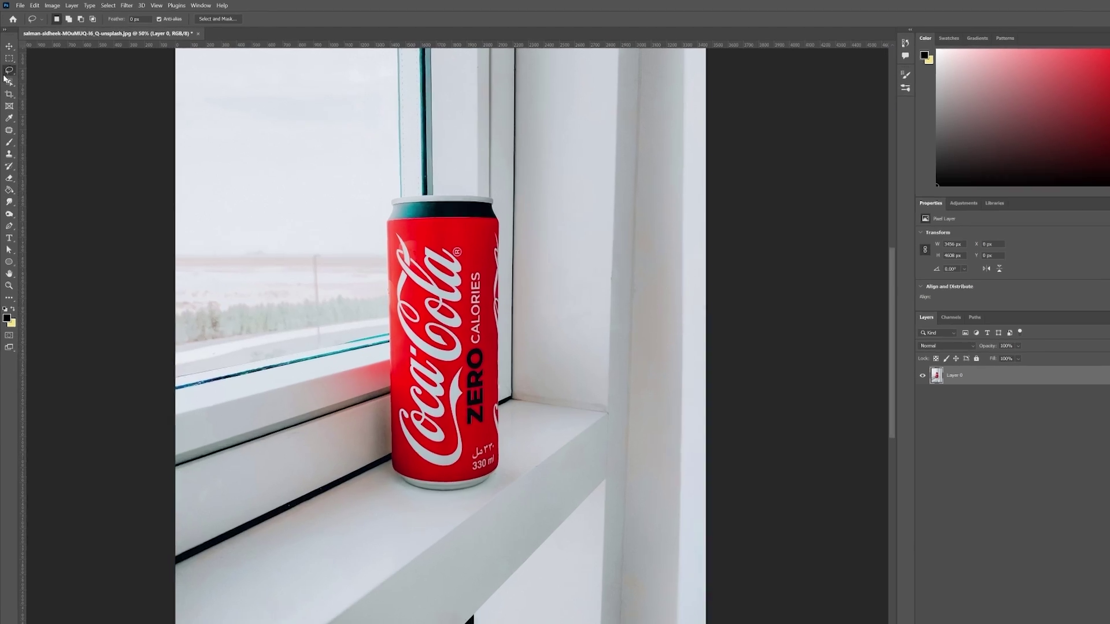
Outline the Coca-Cola can with straight segments using the Polygonal Lasso tool
click(11, 68)
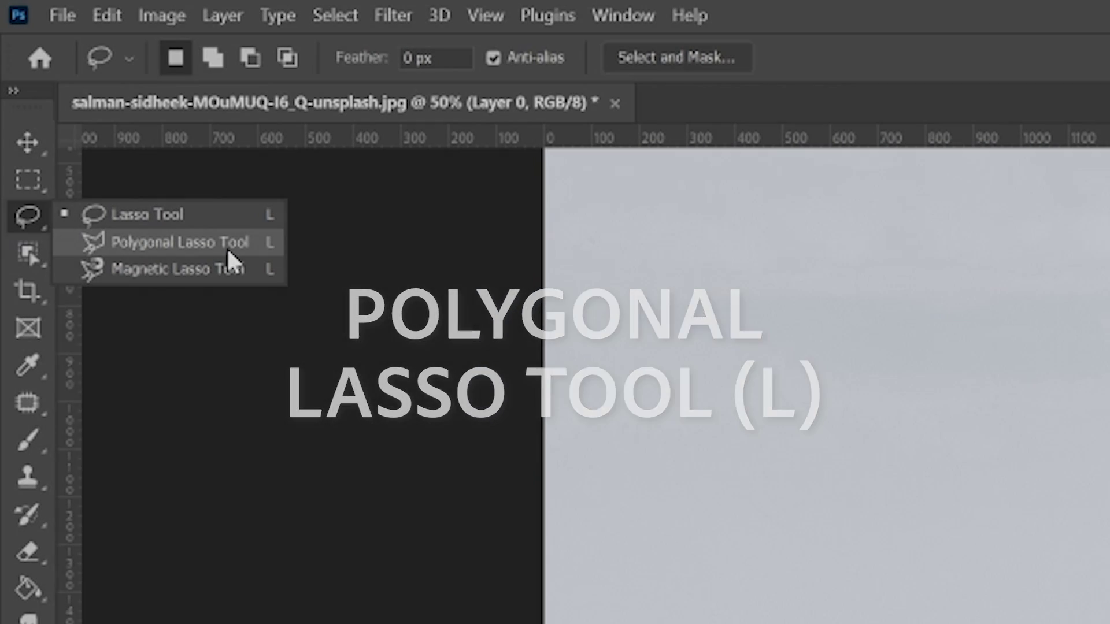
click(228, 250)
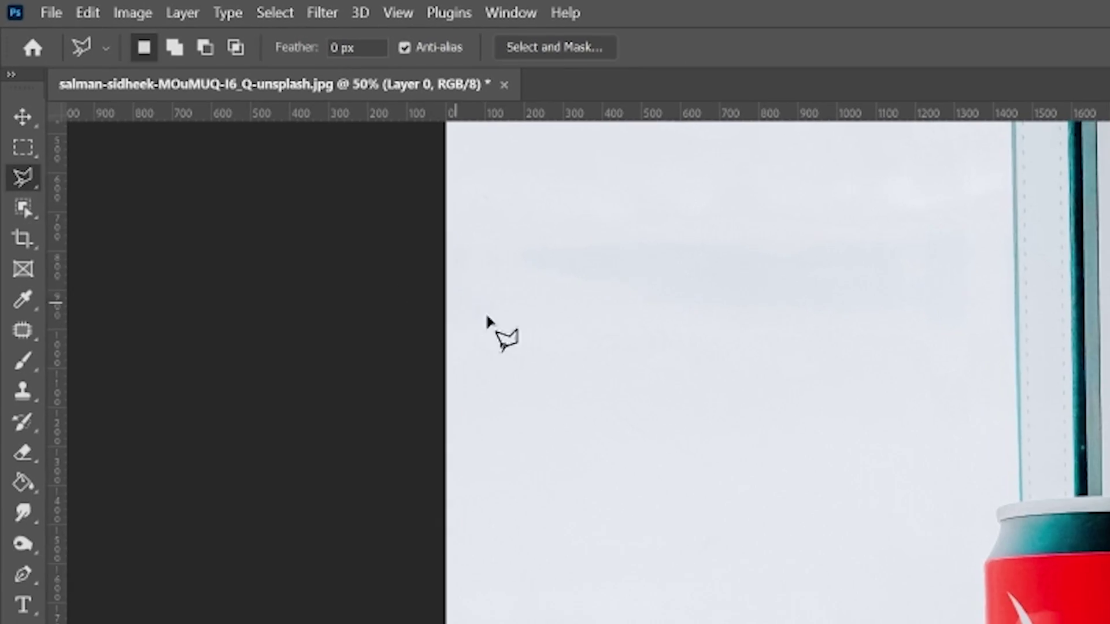
key(ctrl+plus)
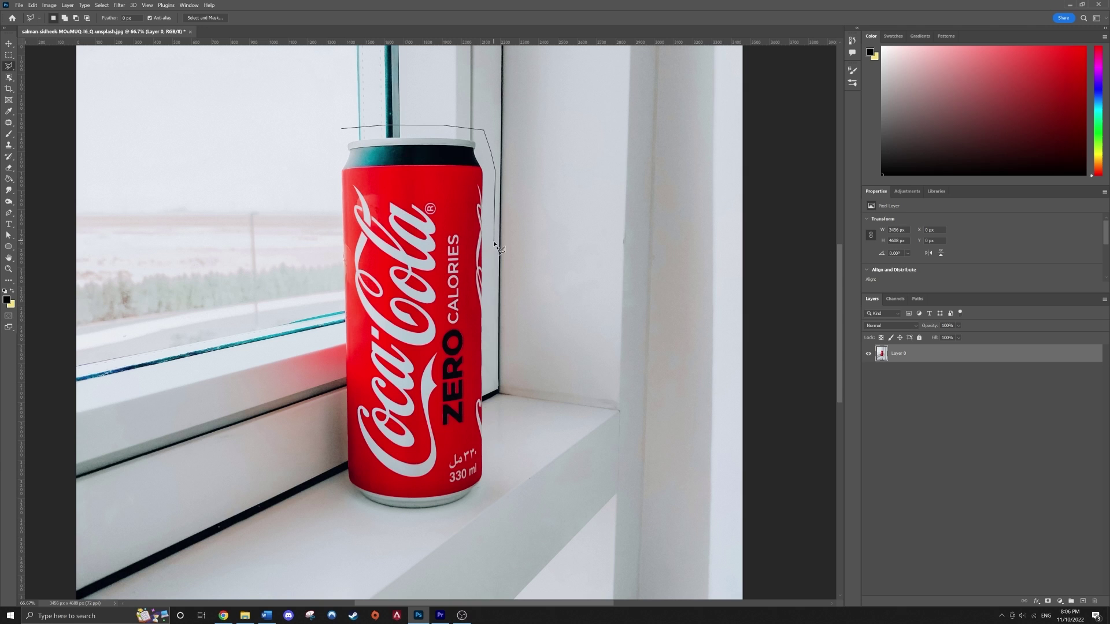
click(468, 515)
drag(405, 525, 466, 486)
scroll(388, 330, up, 5)
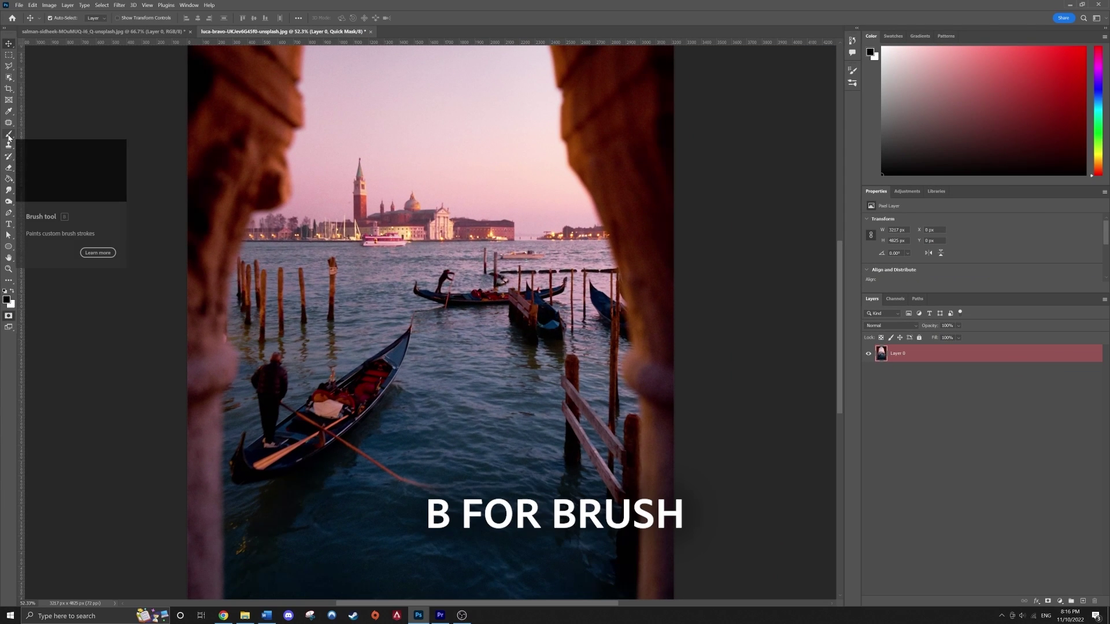
Activate the Brush tool, try painting the Quick Mask over the distant church skyline, and undo the painting
key(b)
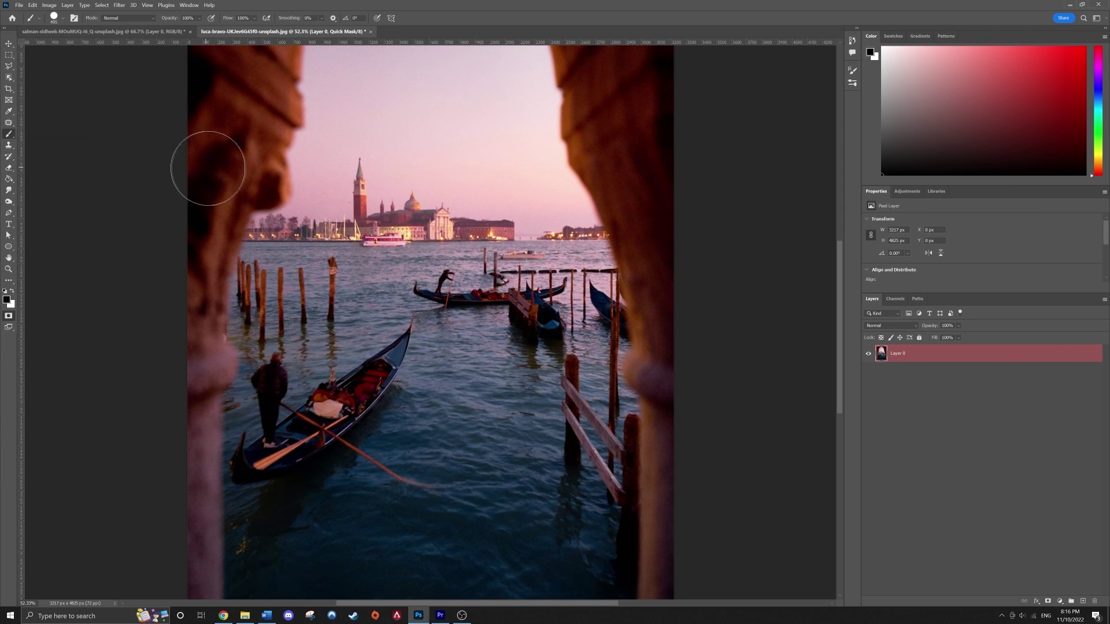
mouse_move(295, 179)
mouse_down()
mouse_move(409, 215)
mouse_move(355, 231)
mouse_move(339, 274)
mouse_move(278, 204)
mouse_move(400, 174)
mouse_move(436, 273)
mouse_move(326, 259)
mouse_move(376, 244)
mouse_up()
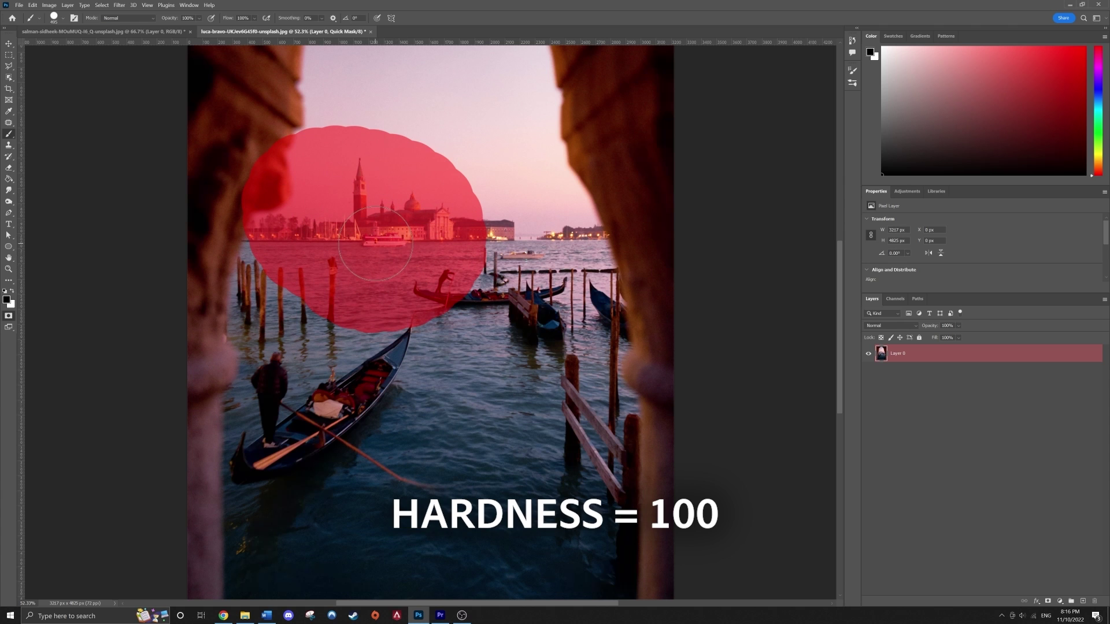
key(ctrl+z)
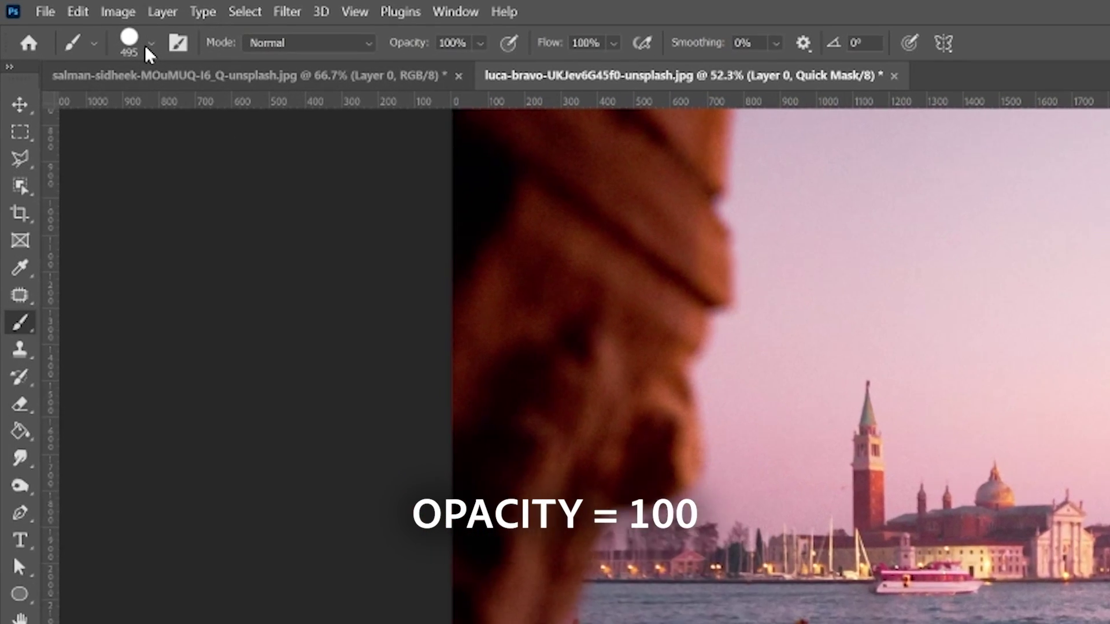
Set the brush to 100% hardness, 100% opacity and 100% flow
click(62, 18)
mouse_move(306, 196)
mouse_down()
mouse_move(314, 206)
mouse_move(352, 202)
mouse_up()
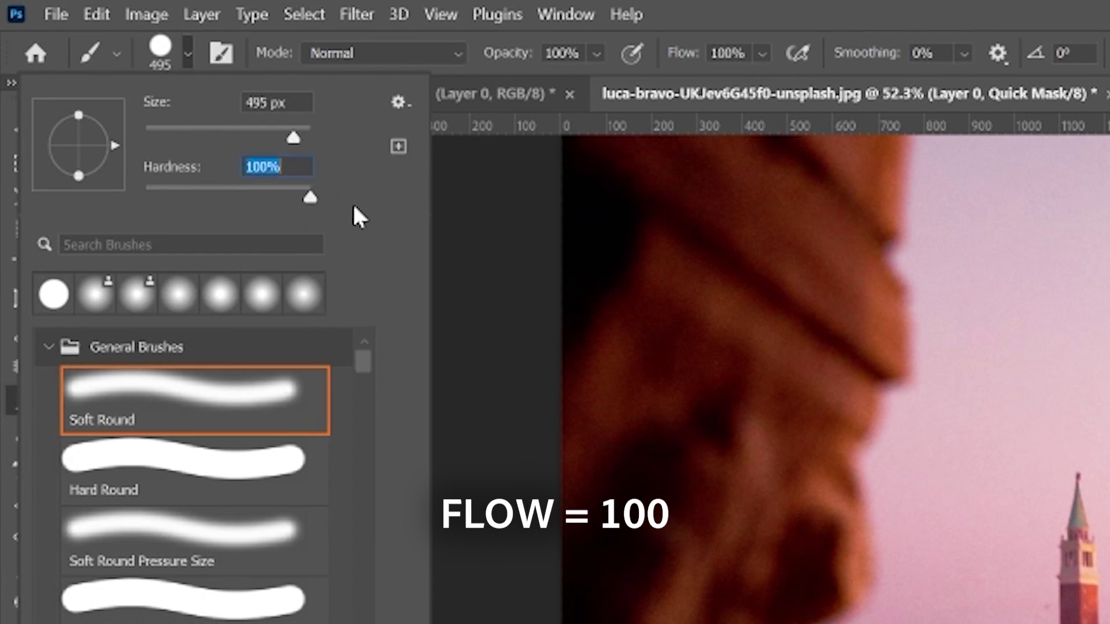
click(598, 53)
click(762, 52)
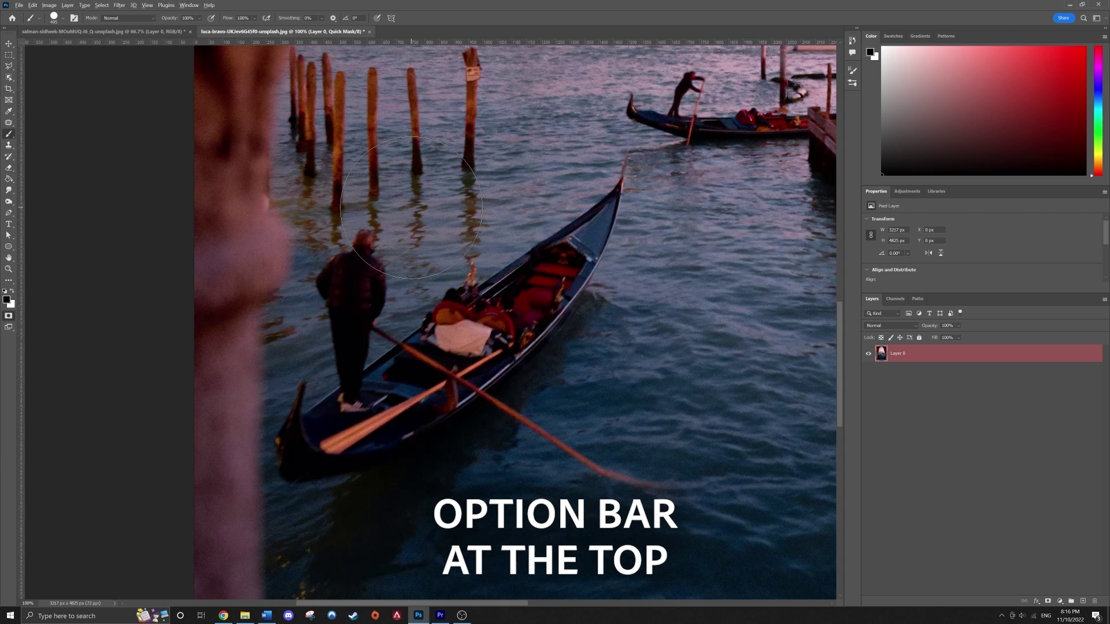
Adjust the brush size to suit masking the gondola in the foreground
mouse_move(413, 200)
mouse_down()
mouse_move(422, 206)
mouse_move(311, 221)
mouse_up()
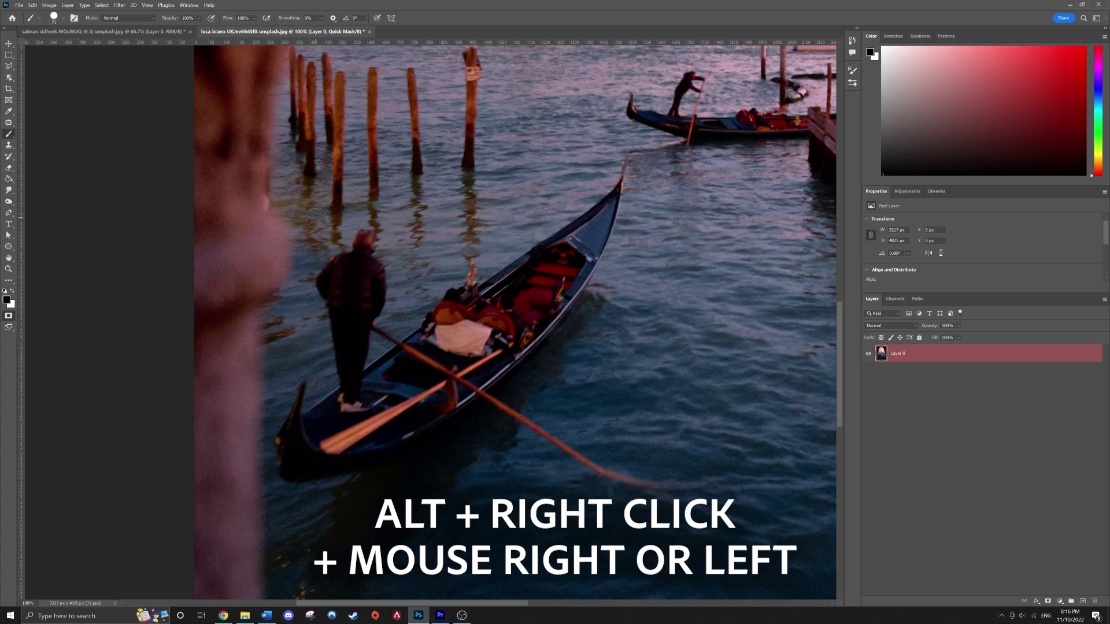
click(62, 19)
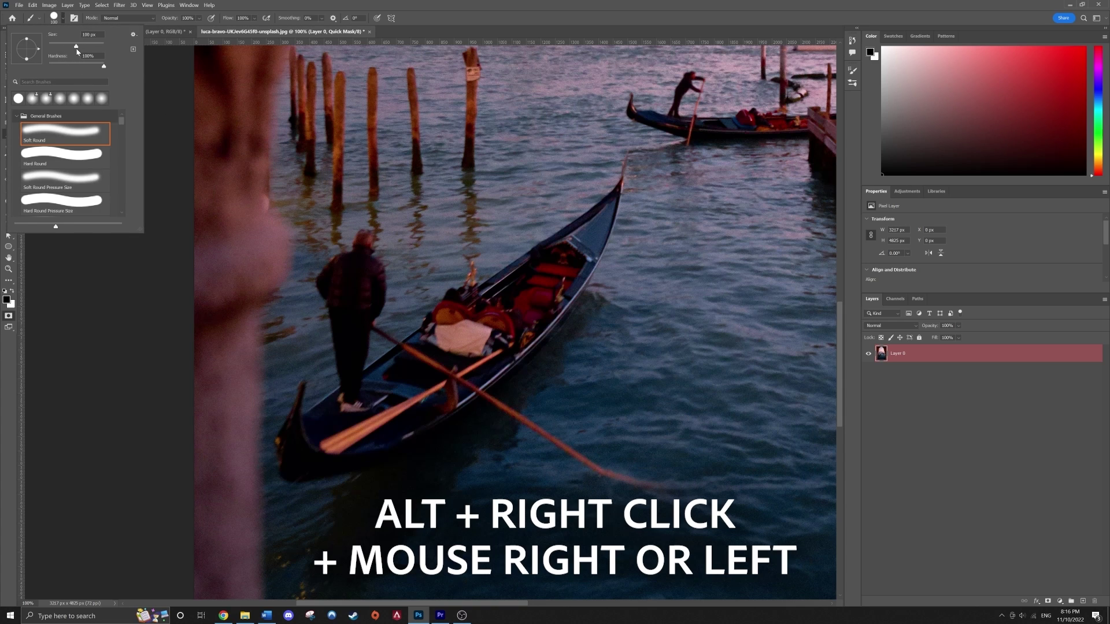
drag(78, 51, 80, 51)
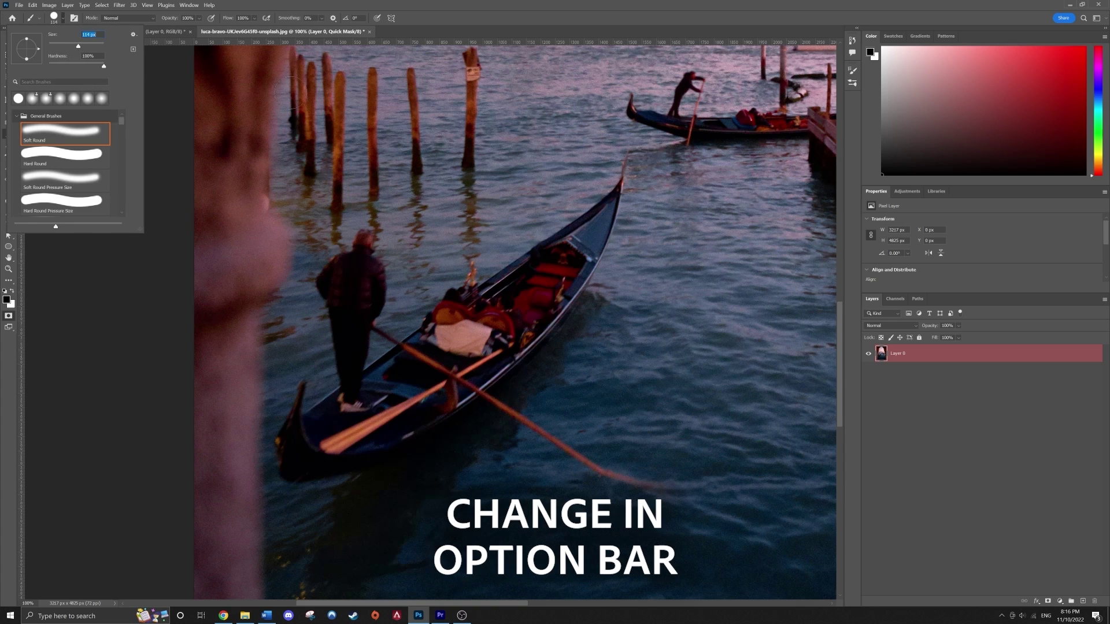
click(63, 20)
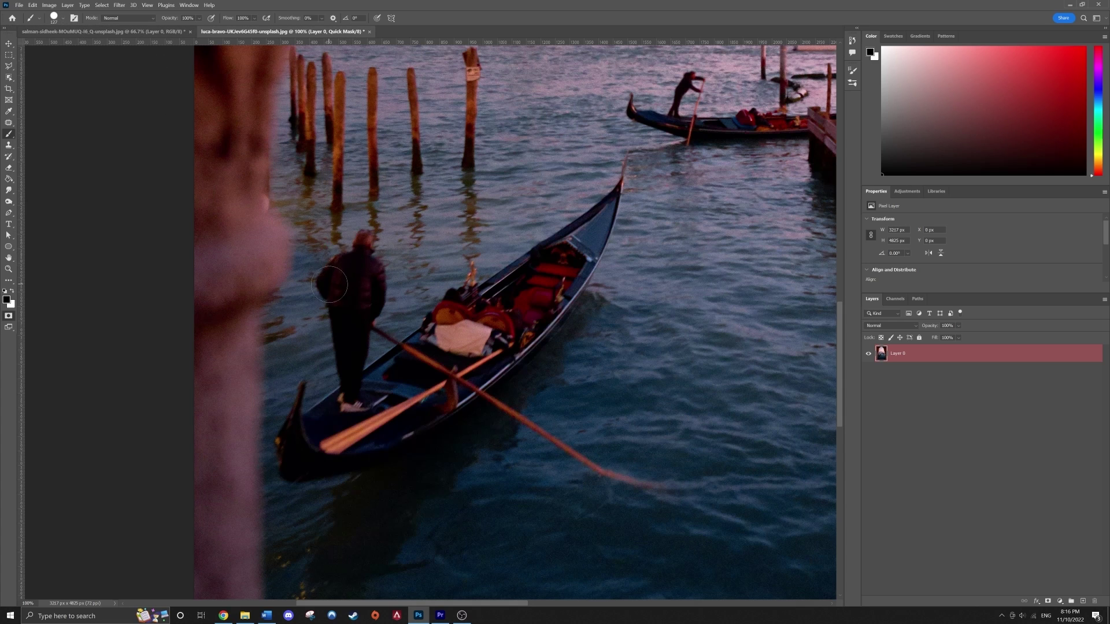
Paint the Quick Mask over the foreground gondola, its gondolier, the oar and the shadow on the water
mouse_move(329, 285)
mouse_down()
mouse_move(361, 265)
mouse_move(346, 294)
mouse_up()
mouse_move(309, 423)
mouse_down()
mouse_move(471, 261)
mouse_move(477, 391)
mouse_move(296, 411)
mouse_move(303, 385)
mouse_up()
drag(620, 185, 627, 154)
mouse_move(405, 346)
mouse_down()
mouse_move(581, 463)
mouse_move(659, 490)
mouse_up()
mouse_move(439, 377)
mouse_down()
mouse_move(463, 283)
mouse_move(389, 282)
mouse_up()
mouse_move(537, 200)
mouse_down()
mouse_move(471, 295)
mouse_move(394, 336)
mouse_up()
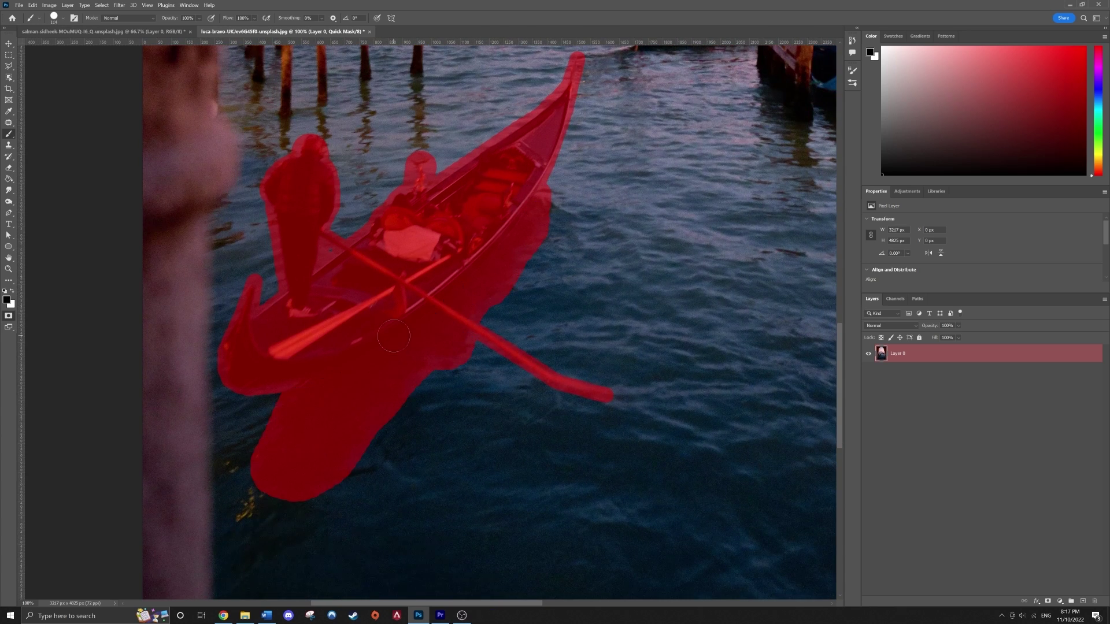
Convert the Quick Mask into a selection and invert it so the gondola, gondolier and shadow are selected
key(ctrl+minus)
key(ctrl+minus)
scroll(168, 252, up, 3)
click(8, 316)
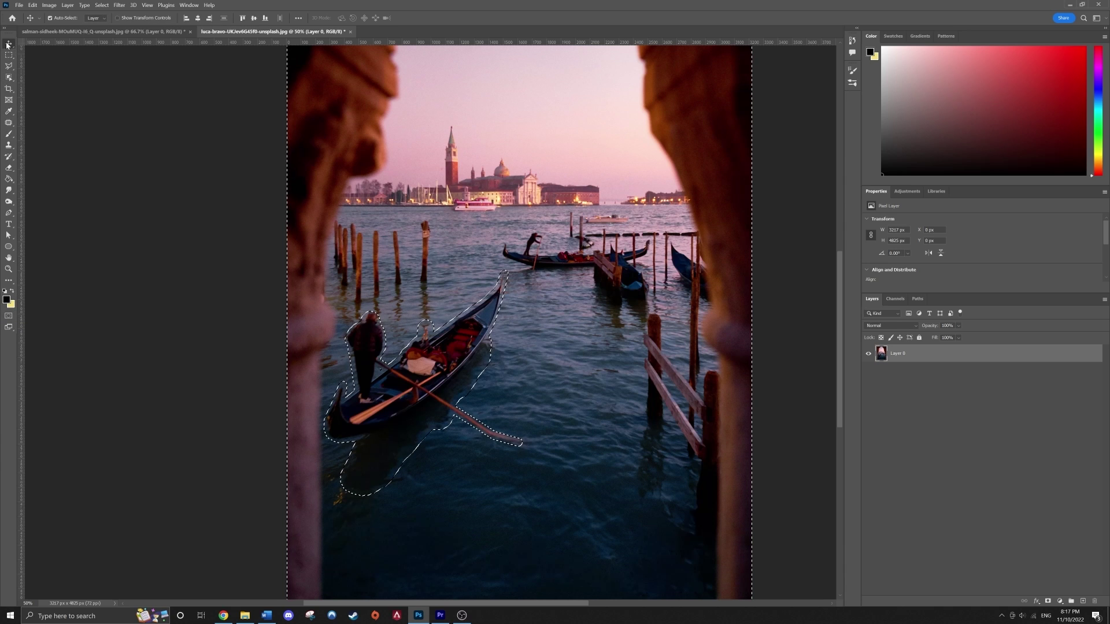
key(v)
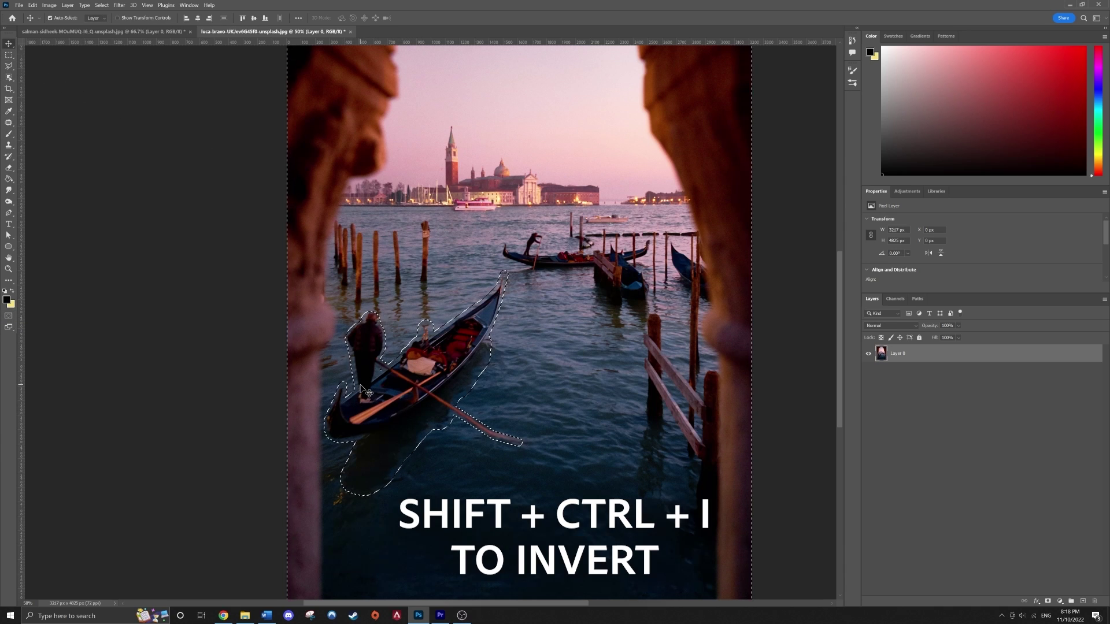
key(ctrl+shift+i)
scroll(208, 277, down, 1)
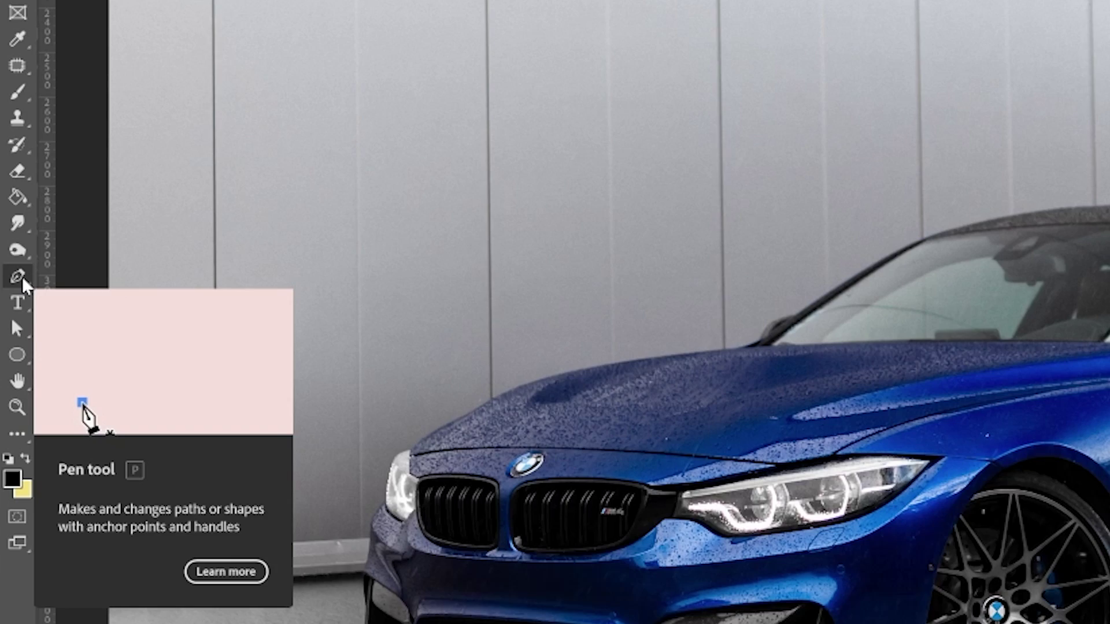
Draw a practice Pen path above the blue car, combining straight segments with curved ones
click(175, 159)
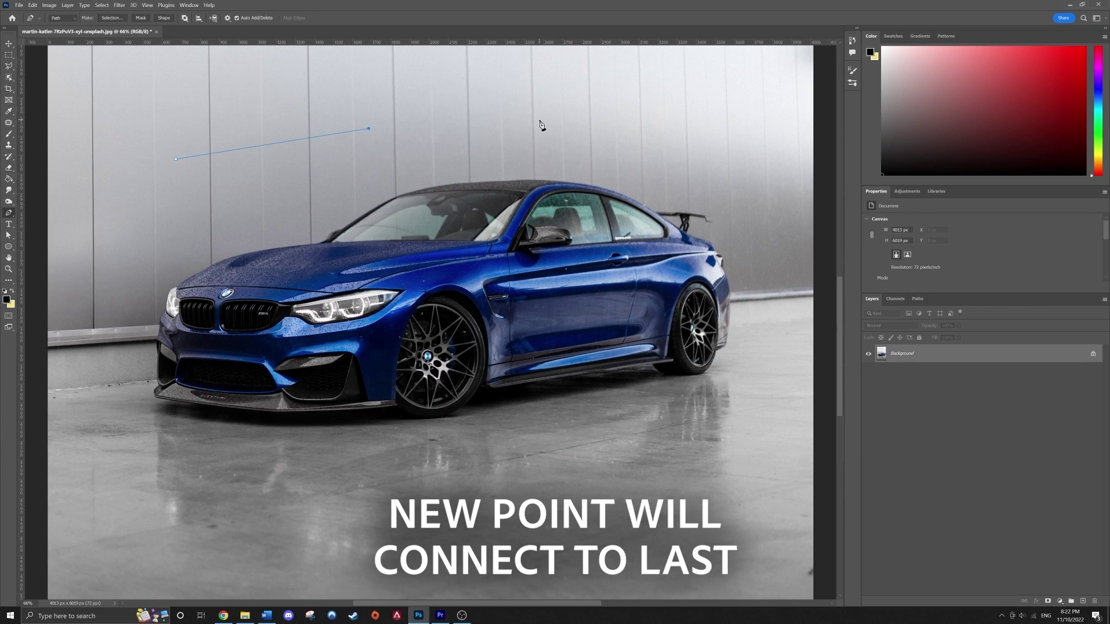
drag(572, 137, 623, 158)
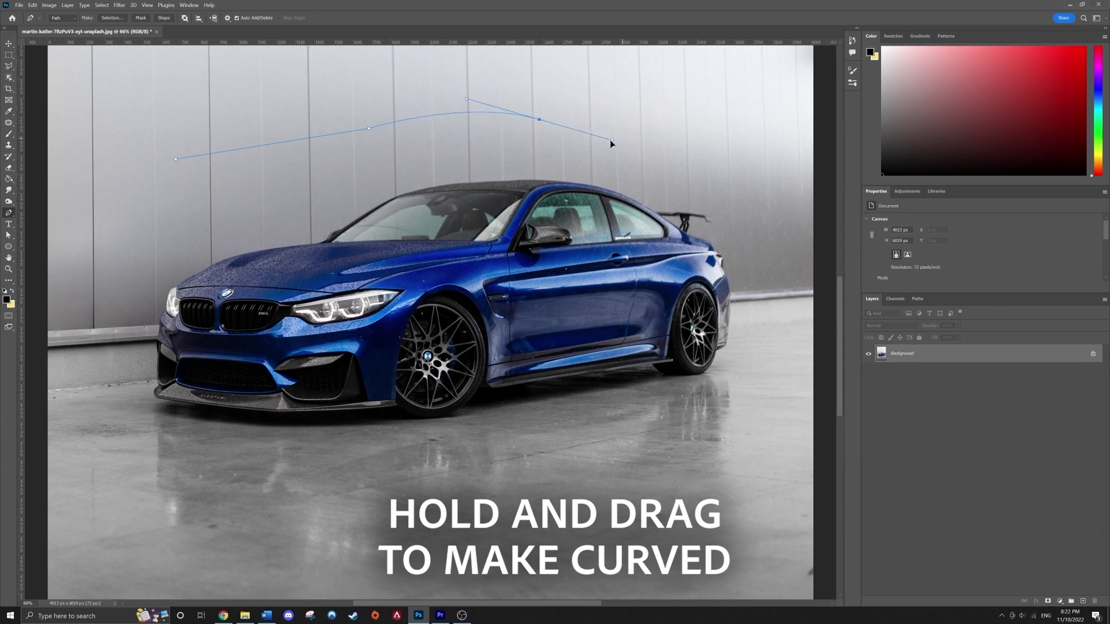
drag(659, 121, 670, 102)
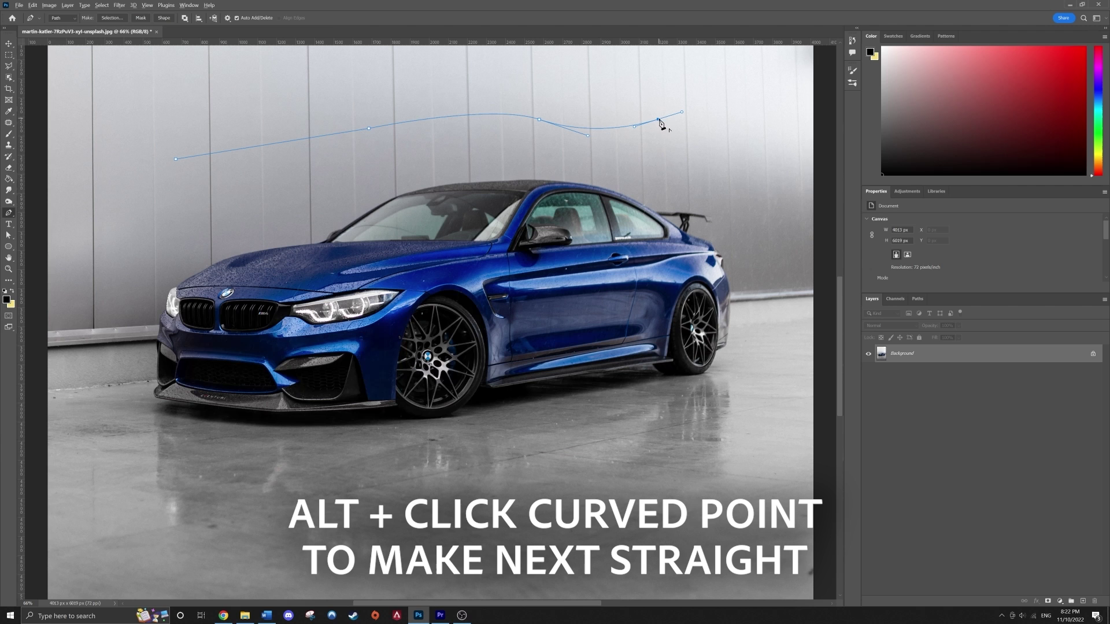
click(688, 149)
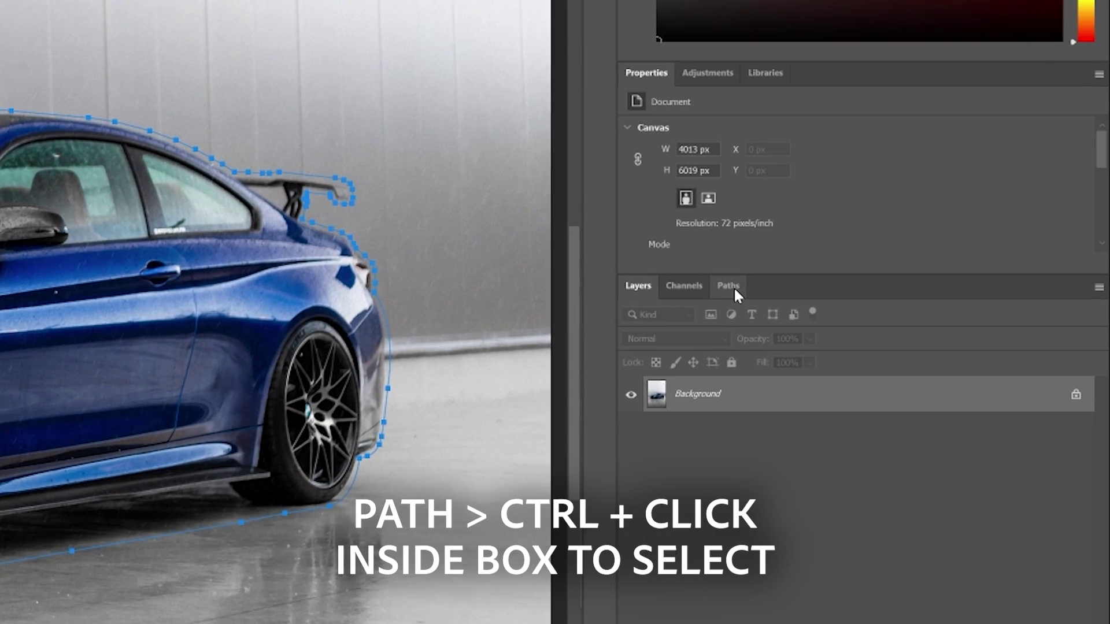
Load the Work Path around the blue car as a selection and return to the layer list
click(919, 300)
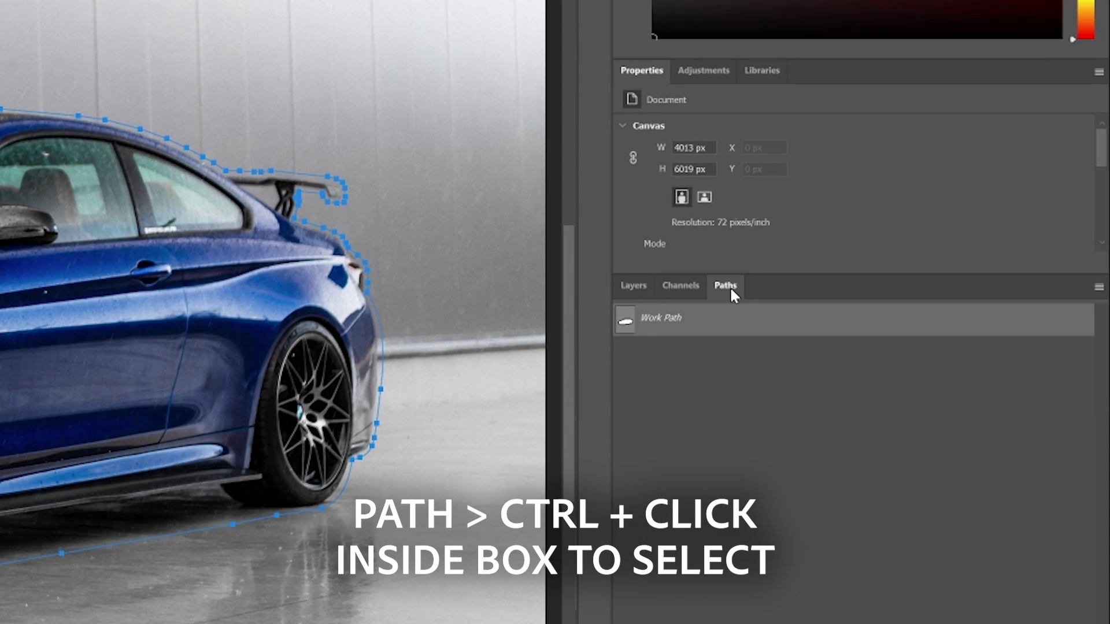
ctrl+click(625, 326)
click(633, 285)
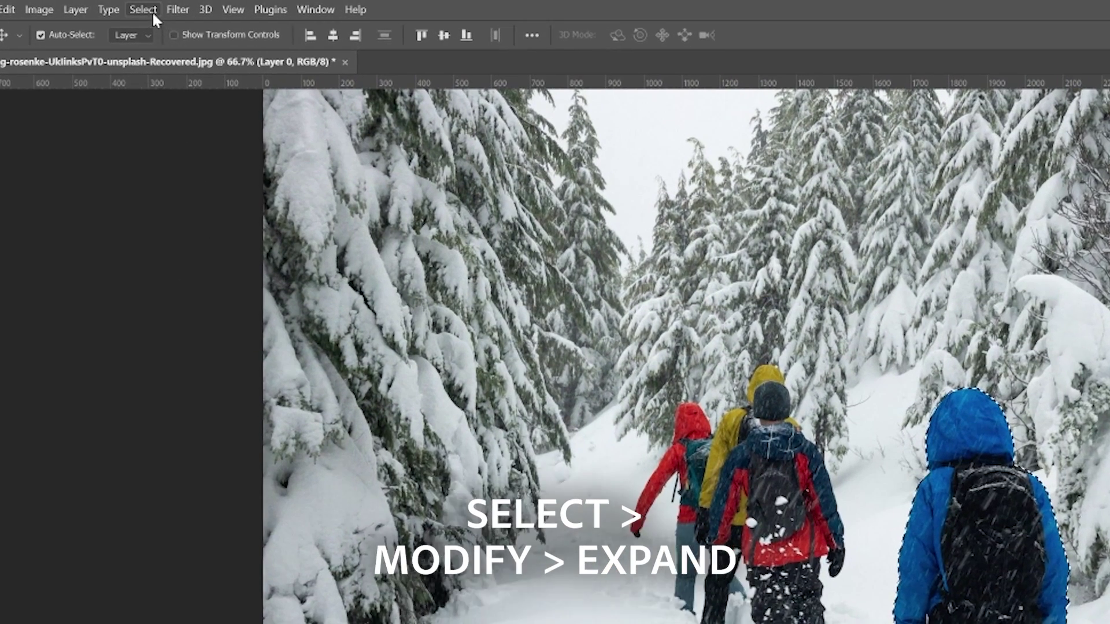
Expand the selection around the hiker in the blue jacket by 15 pixels
click(127, 7)
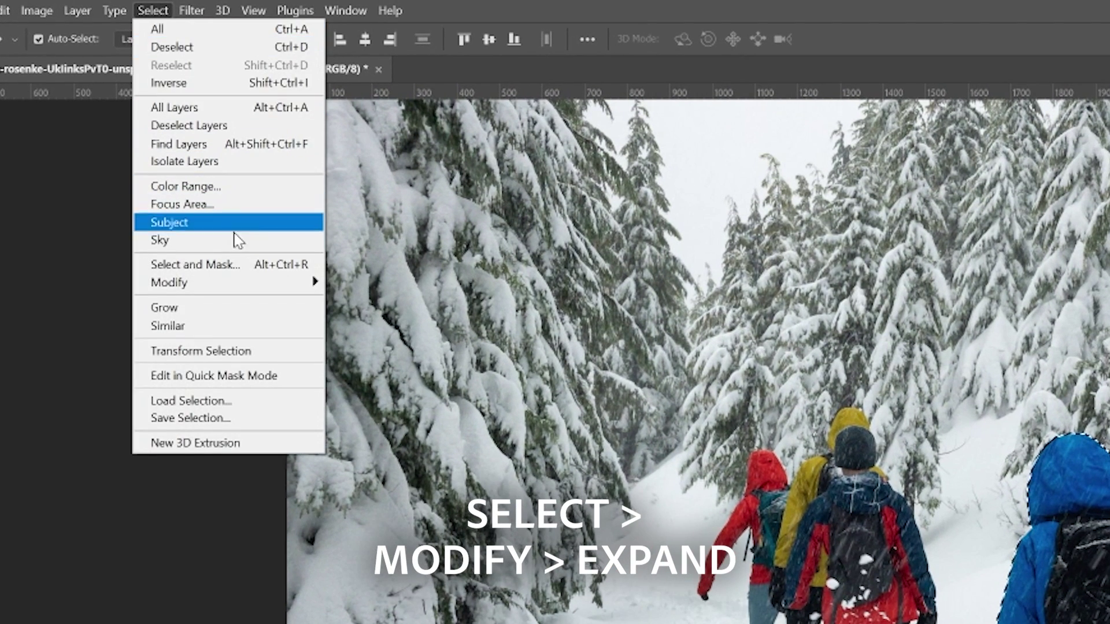
mouse_move(198, 205)
click(362, 320)
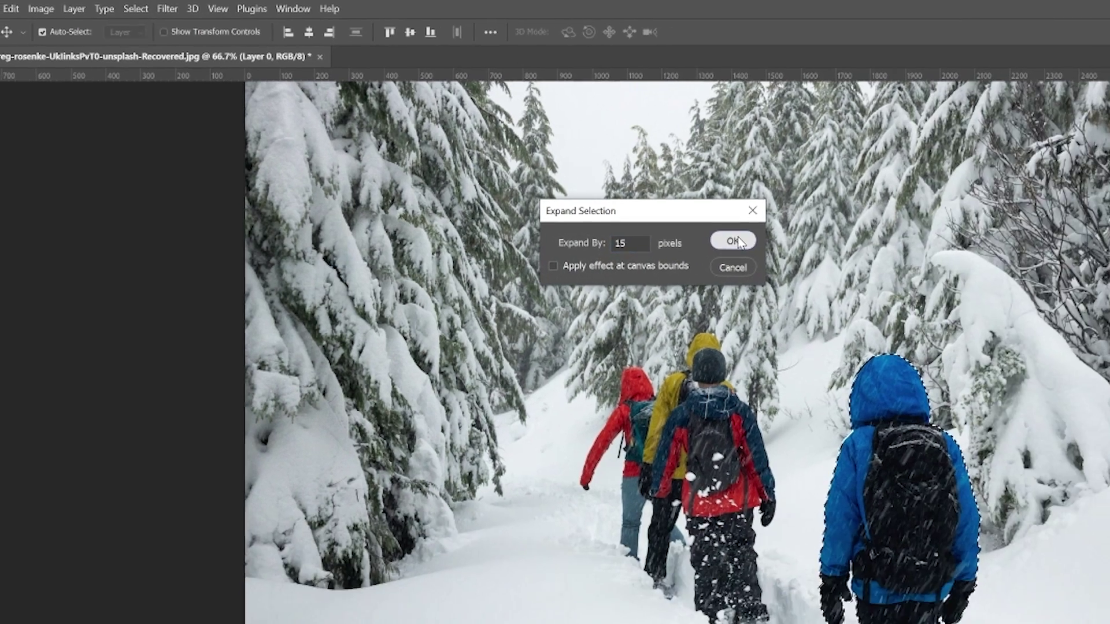
click(885, 295)
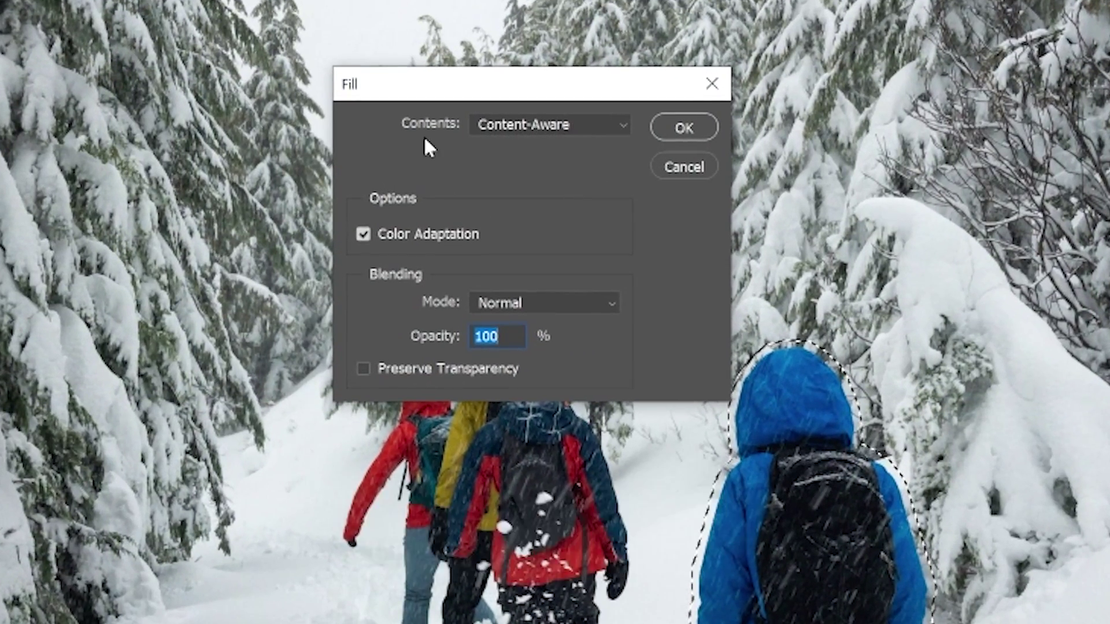
Choose Content-Aware as the fill contents for the selected hiker in blue
click(587, 132)
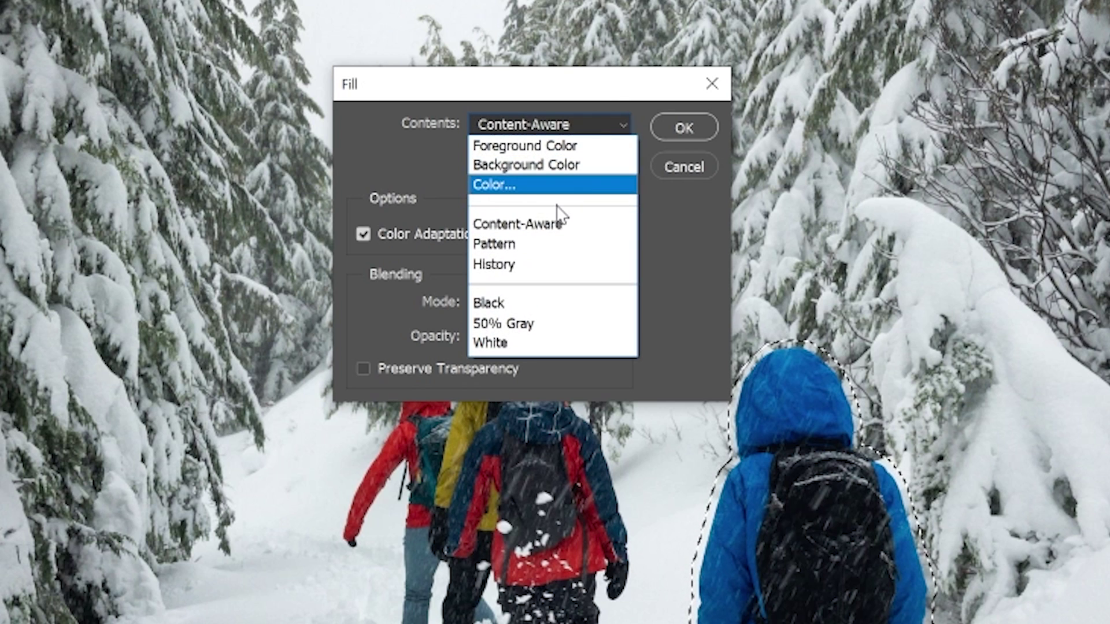
click(543, 225)
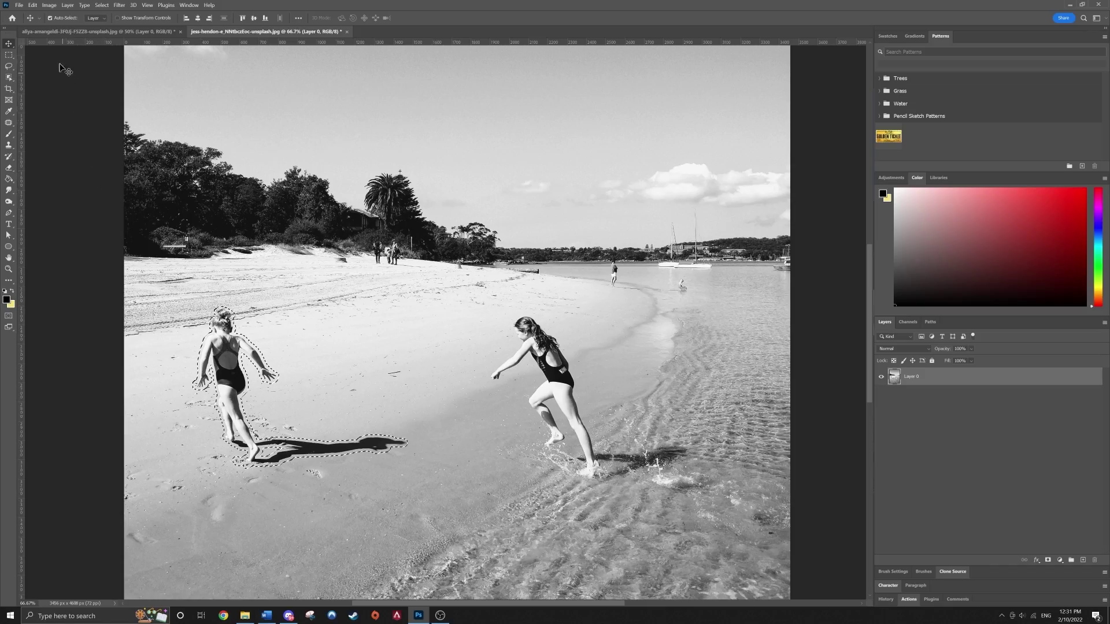
Open the Content-Aware Fill workspace for the selected girl and her shadow on the beach
click(33, 5)
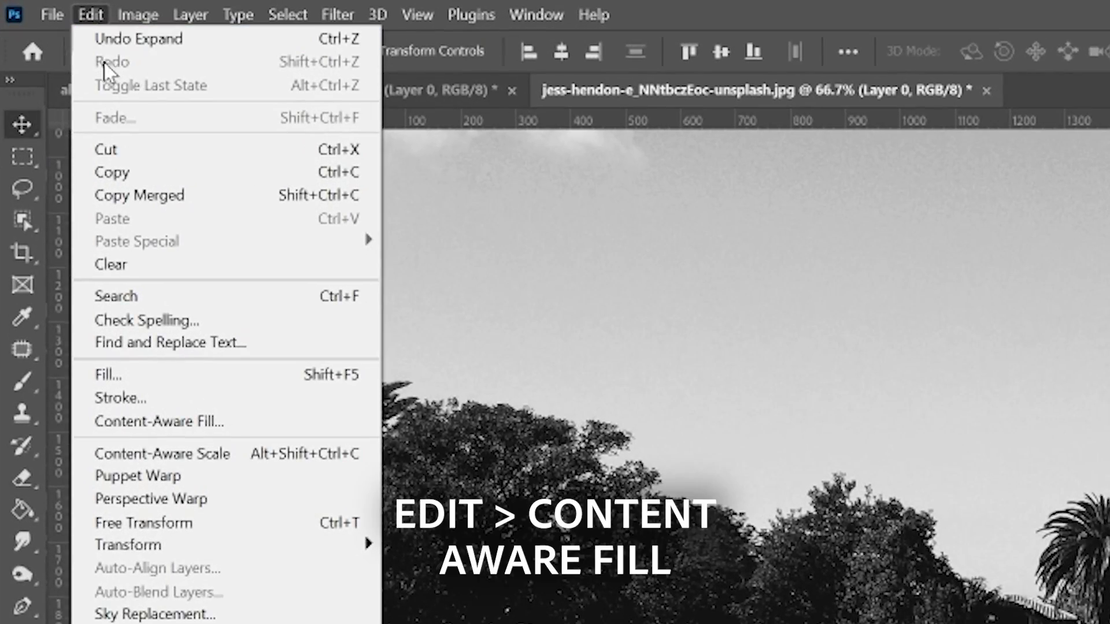
click(172, 427)
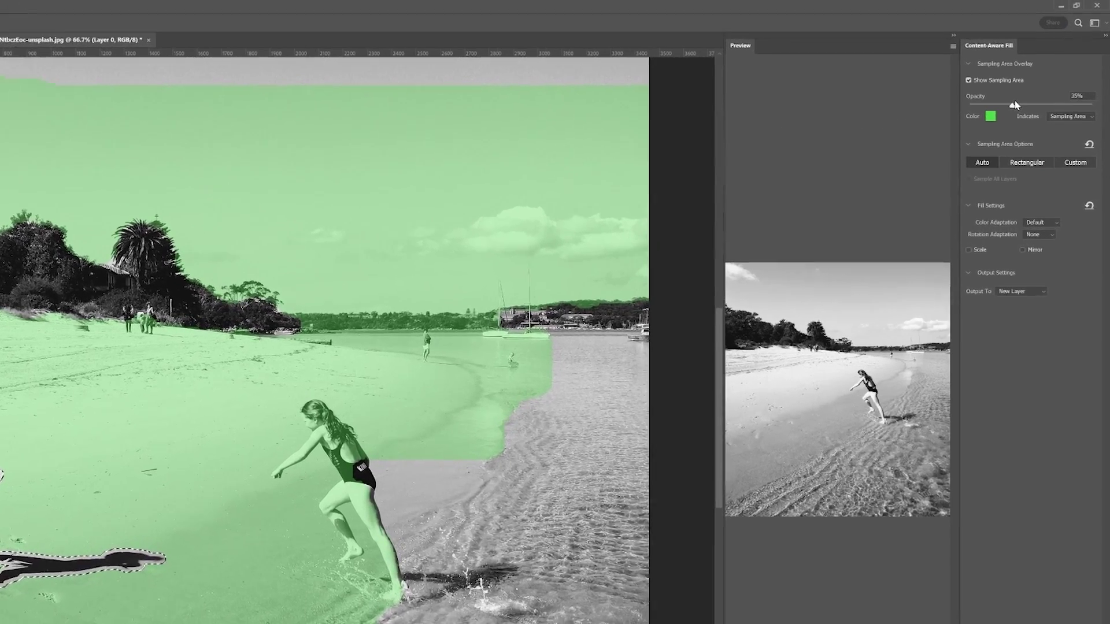
Set the sampling area overlay to 50% opacity and change its colour to red
drag(1013, 105, 1037, 105)
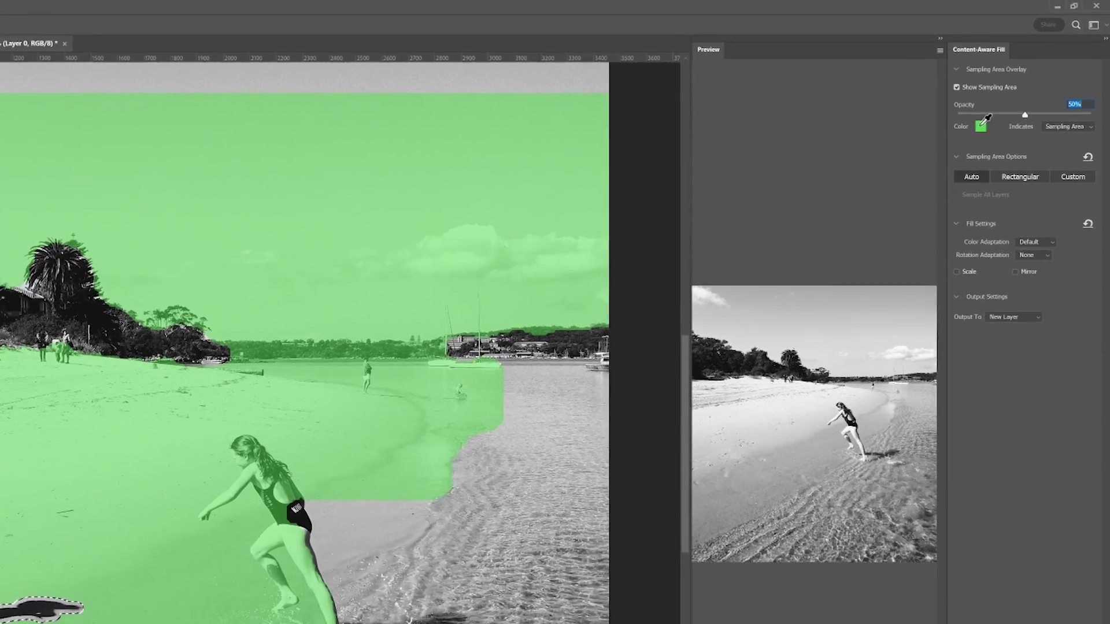
click(960, 147)
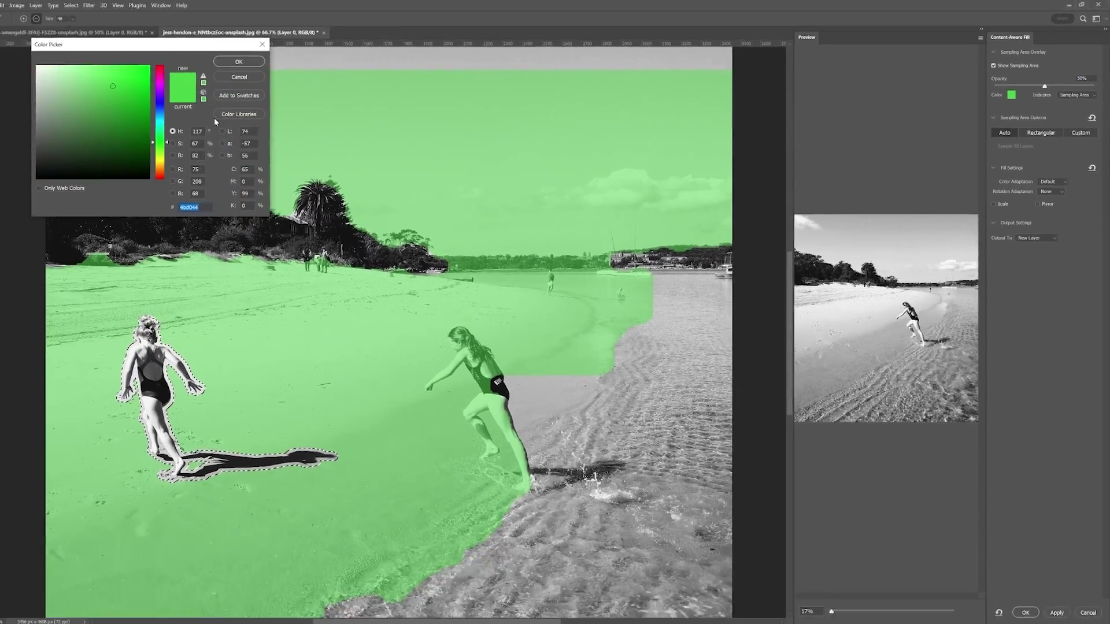
drag(187, 143, 191, 195)
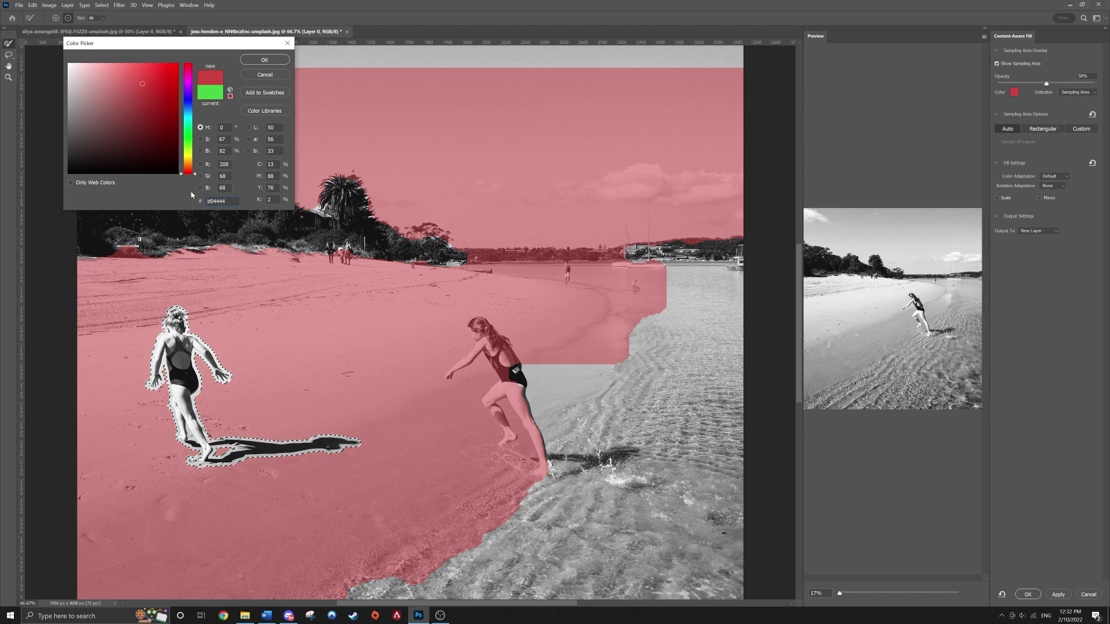
click(263, 61)
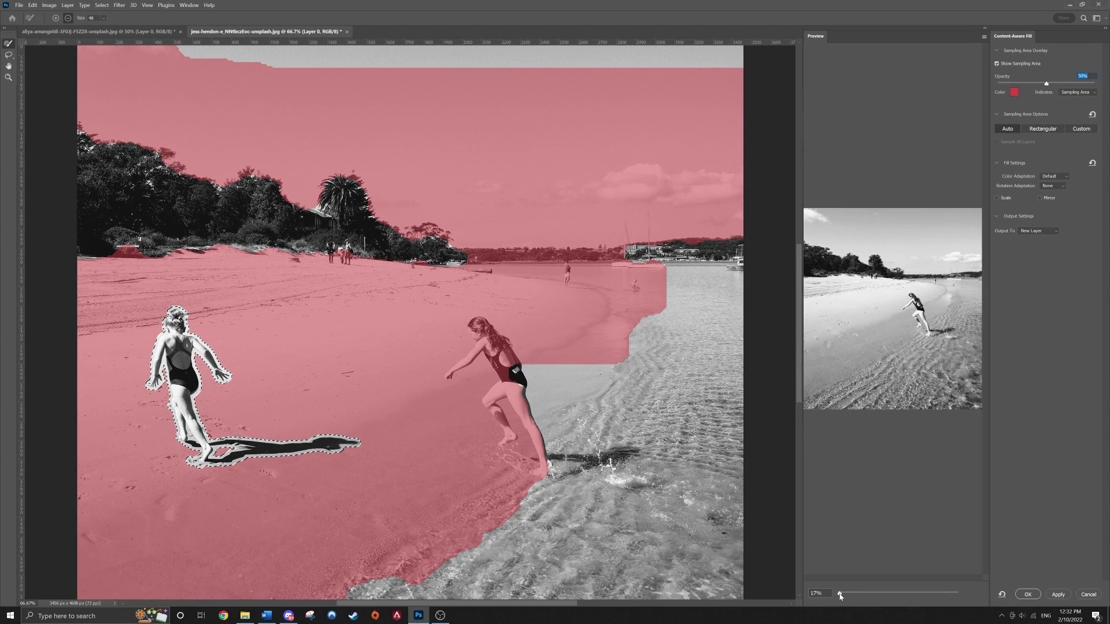
Limit the sampling area to the sand around the selected girl with a larger brush, and apply the fill to a new layer
drag(840, 596, 845, 594)
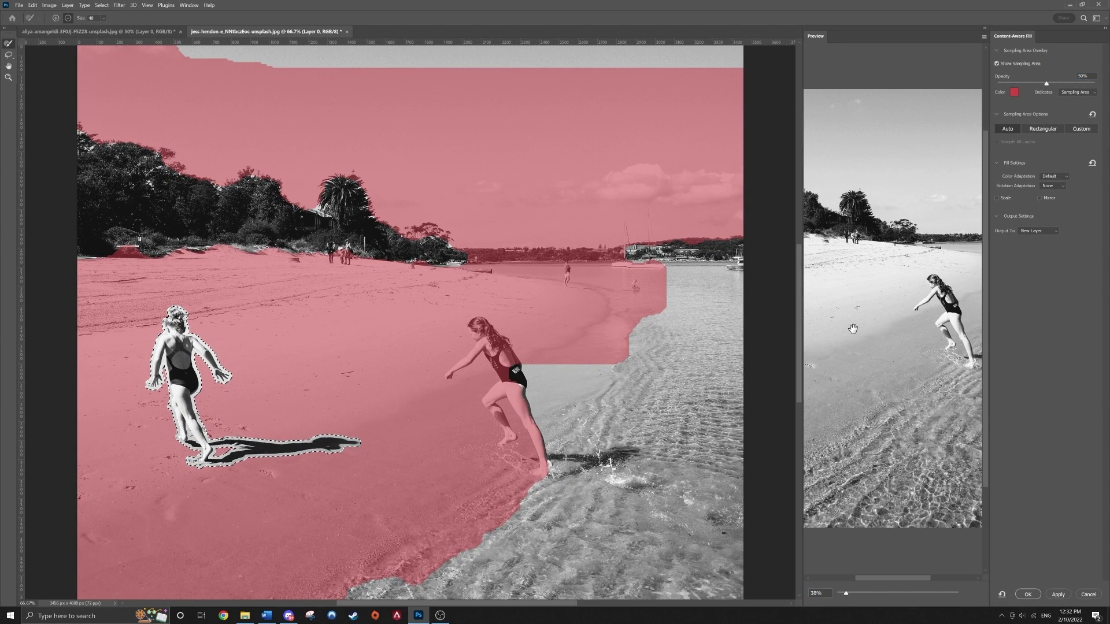
drag(855, 329, 983, 332)
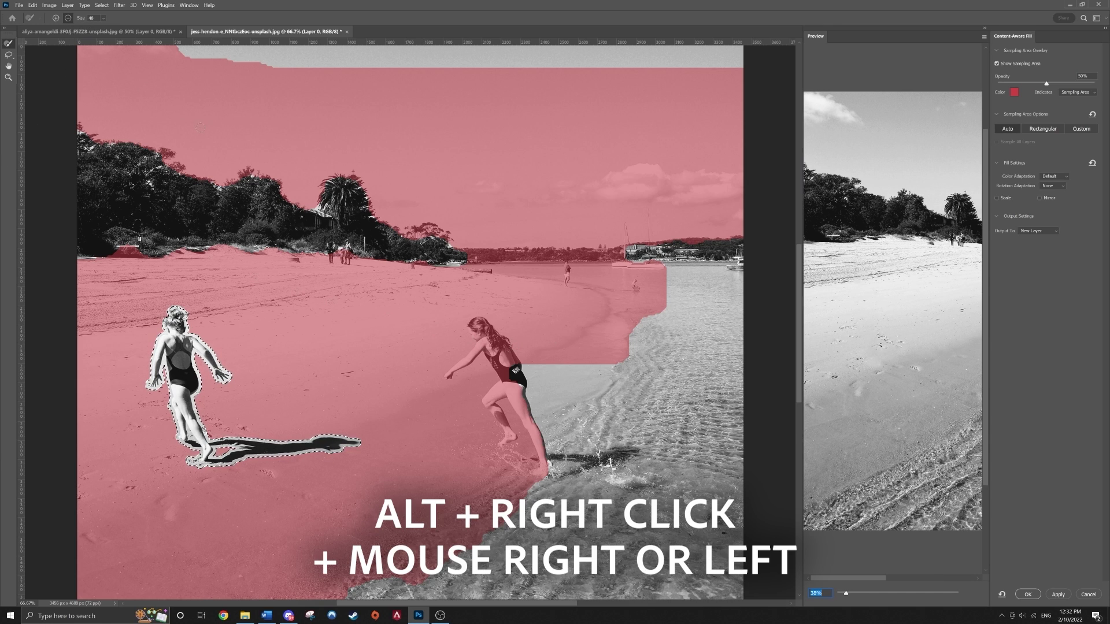
drag(200, 129, 248, 128)
scroll(248, 128, down, 1)
scroll(248, 128, down, 1)
mouse_move(191, 98)
mouse_down()
mouse_move(327, 141)
mouse_move(324, 197)
mouse_move(528, 258)
mouse_move(373, 230)
mouse_up()
mouse_move(462, 341)
mouse_down()
mouse_move(572, 320)
mouse_move(485, 349)
mouse_move(191, 228)
mouse_up()
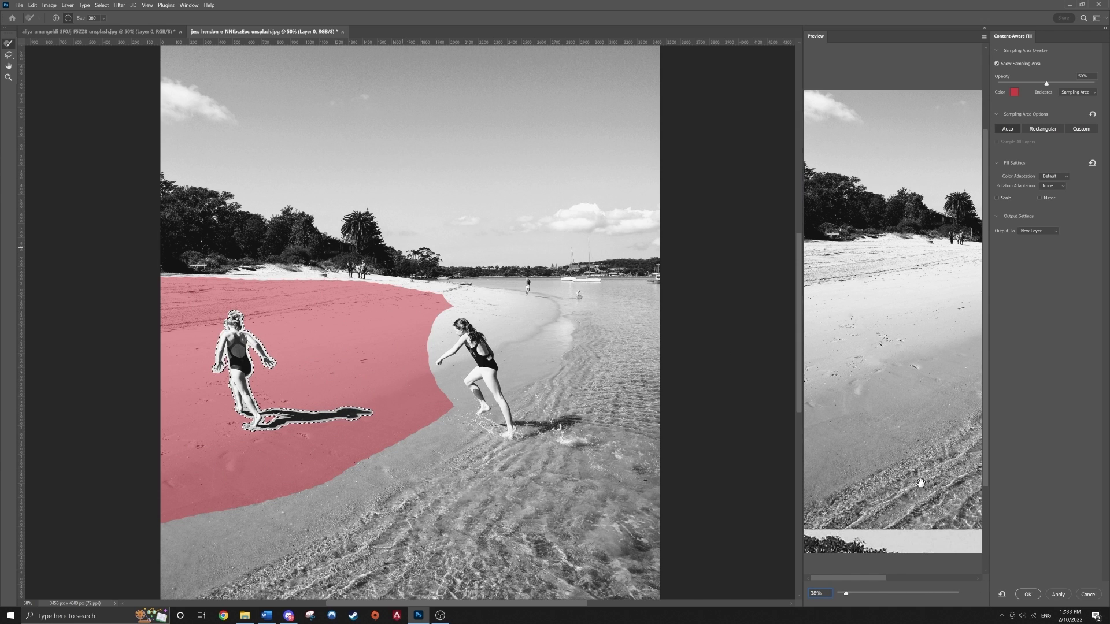
click(1026, 595)
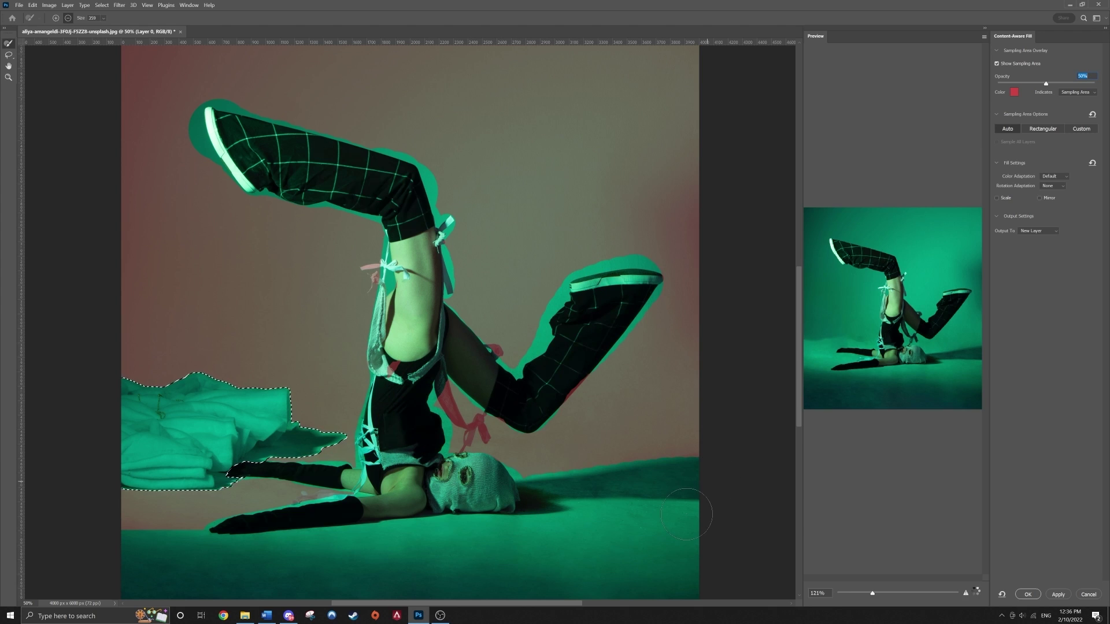
Exclude the posing model from the sampling area for the selected green fabric, and apply the fill to a new layer
alt+right_click(446, 370)
drag(441, 386, 485, 433)
mouse_move(560, 399)
mouse_down()
mouse_move(394, 368)
mouse_move(405, 274)
mouse_up()
click(1035, 597)
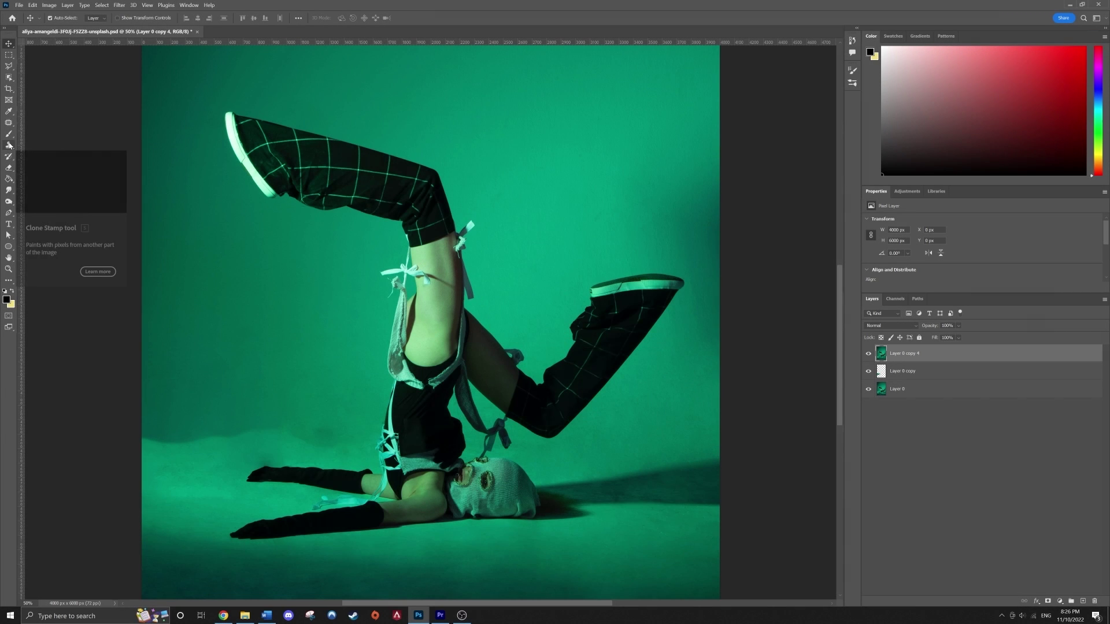
Activate the Clone Stamp tool with 4% flow and sample the light floor beside the gloved arms
click(8, 145)
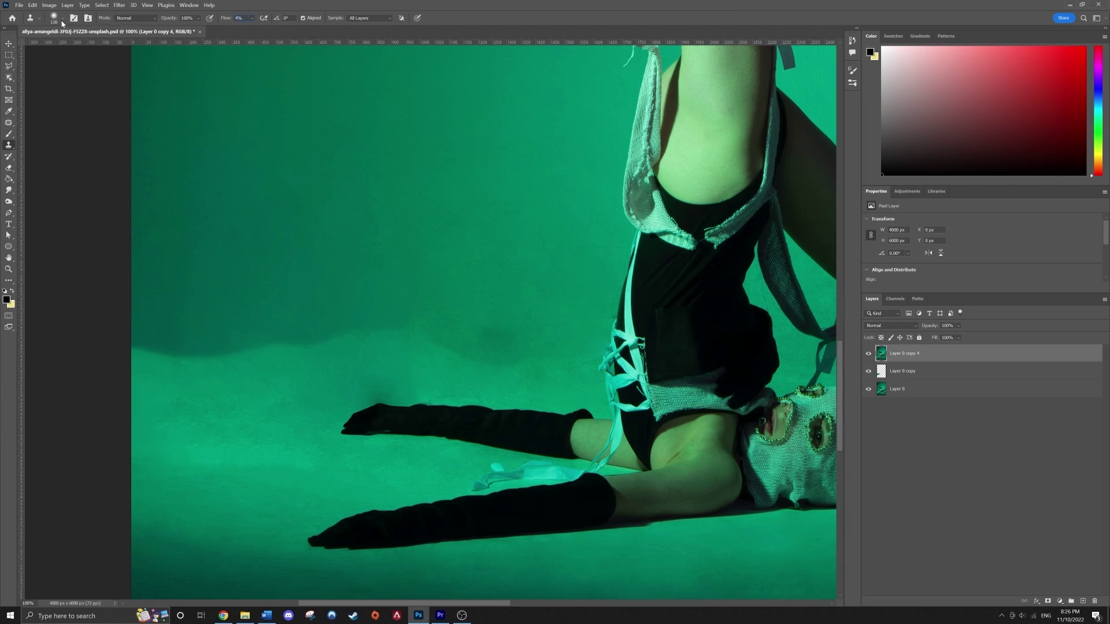
click(61, 18)
click(237, 32)
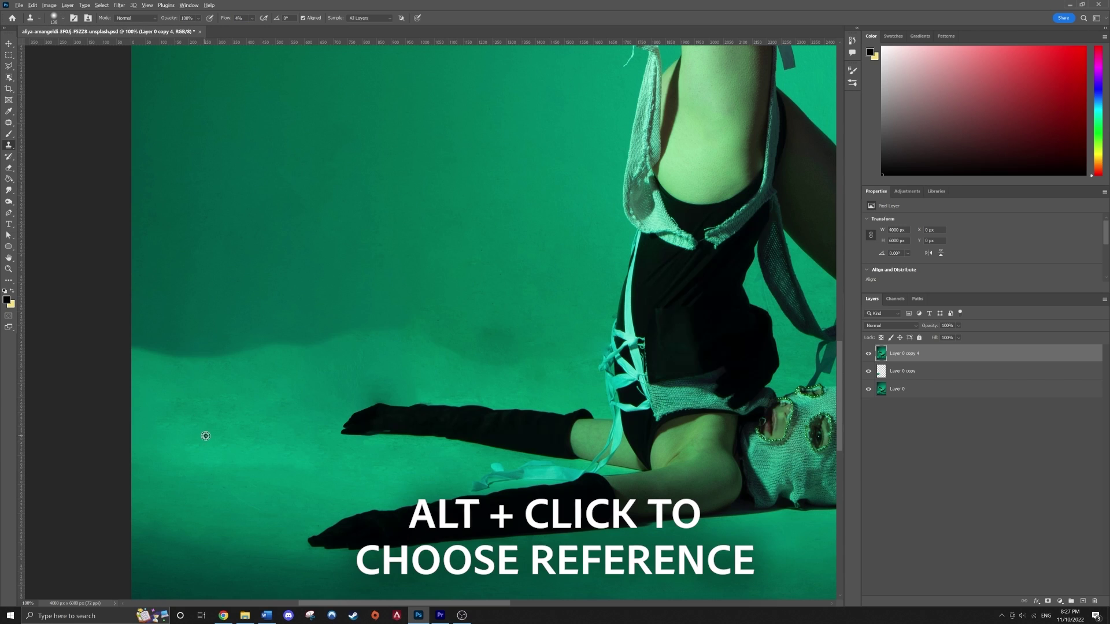
alt+click(212, 416)
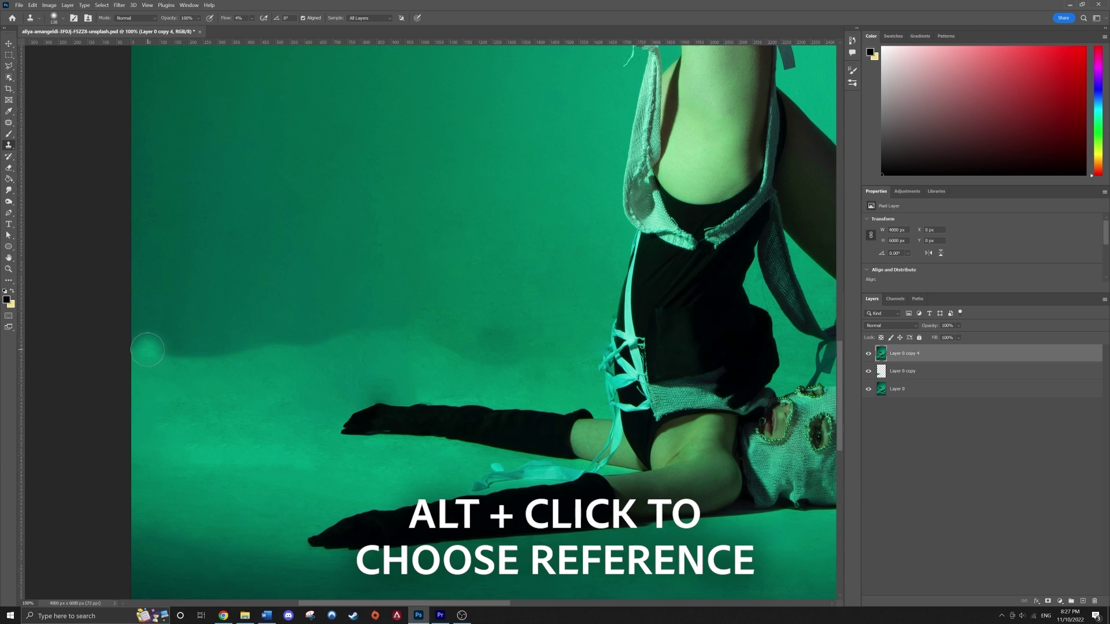
Try cloning the light floor over the hard shadow edge on the backdrop, and undo the strokes
mouse_move(145, 344)
mouse_down()
mouse_move(235, 345)
mouse_move(146, 342)
mouse_move(157, 328)
mouse_move(252, 343)
mouse_up()
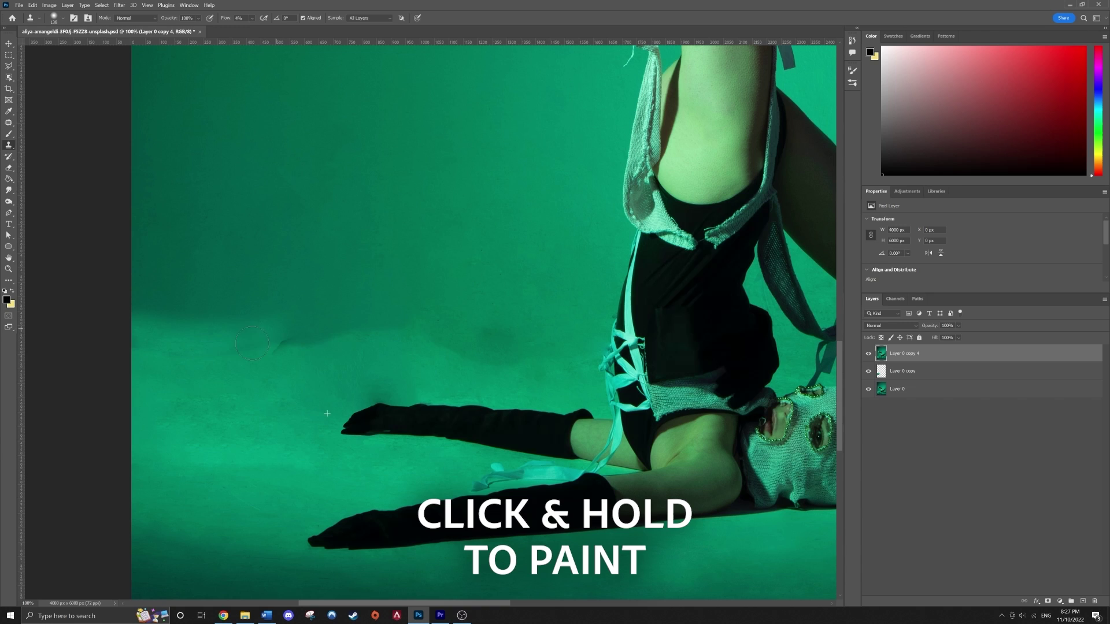
key(ctrl+z)
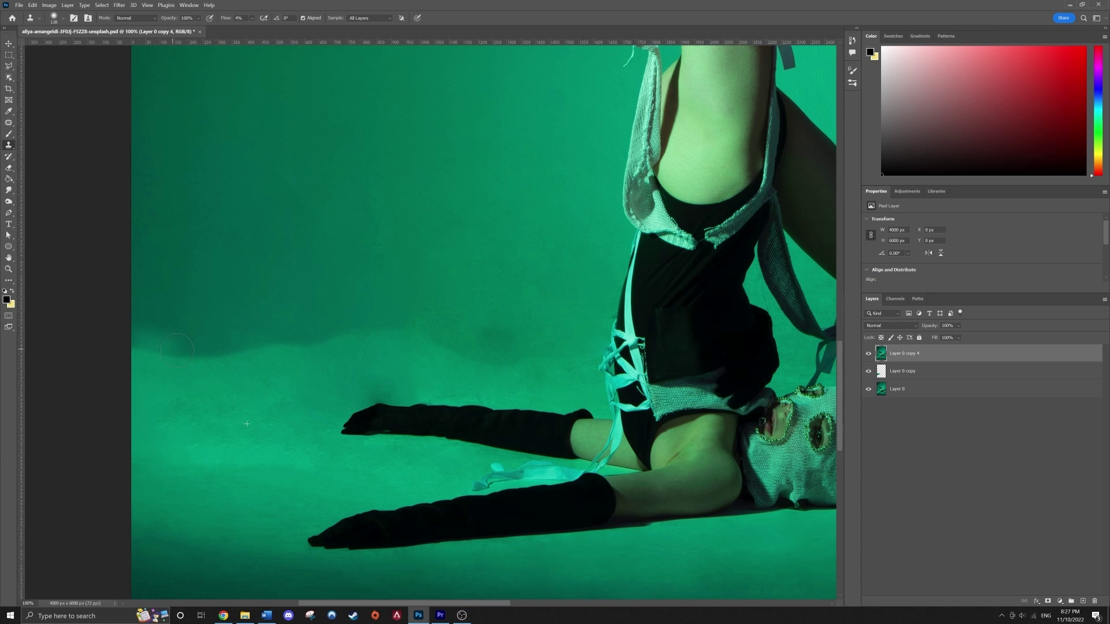
mouse_move(197, 351)
mouse_down()
mouse_move(144, 320)
mouse_move(244, 344)
mouse_move(349, 330)
mouse_move(391, 342)
mouse_up()
key(ctrl+z)
Clone the sampled floor texture along the hard shadow edge on the backdrop to soften it
mouse_move(144, 345)
mouse_down()
mouse_move(249, 348)
mouse_move(216, 344)
mouse_move(236, 332)
mouse_move(142, 318)
mouse_up()
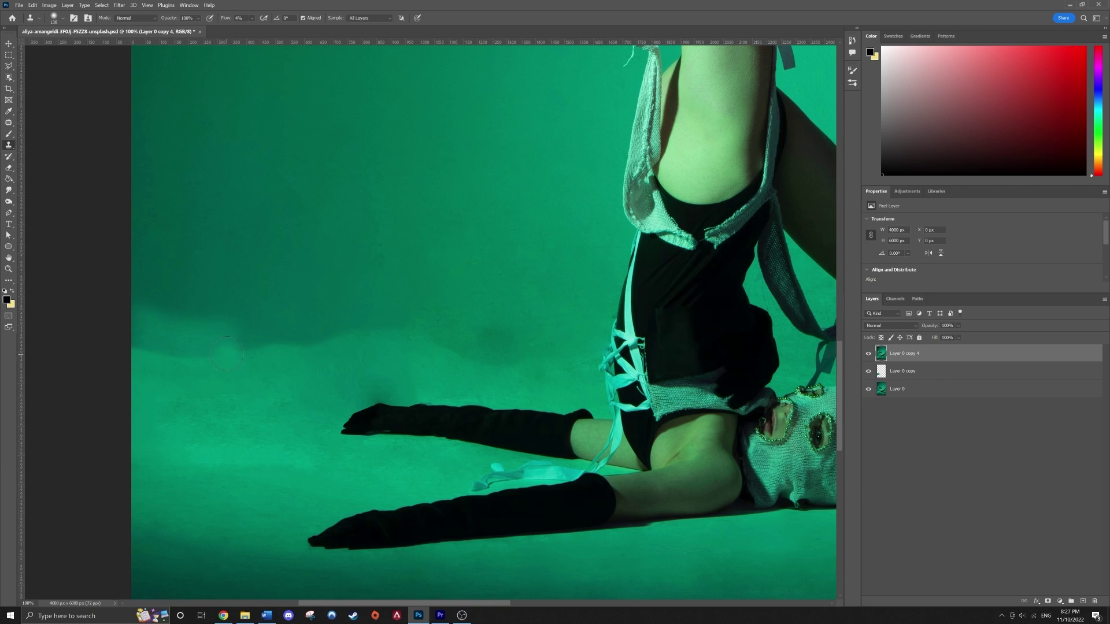
drag(226, 354, 182, 355)
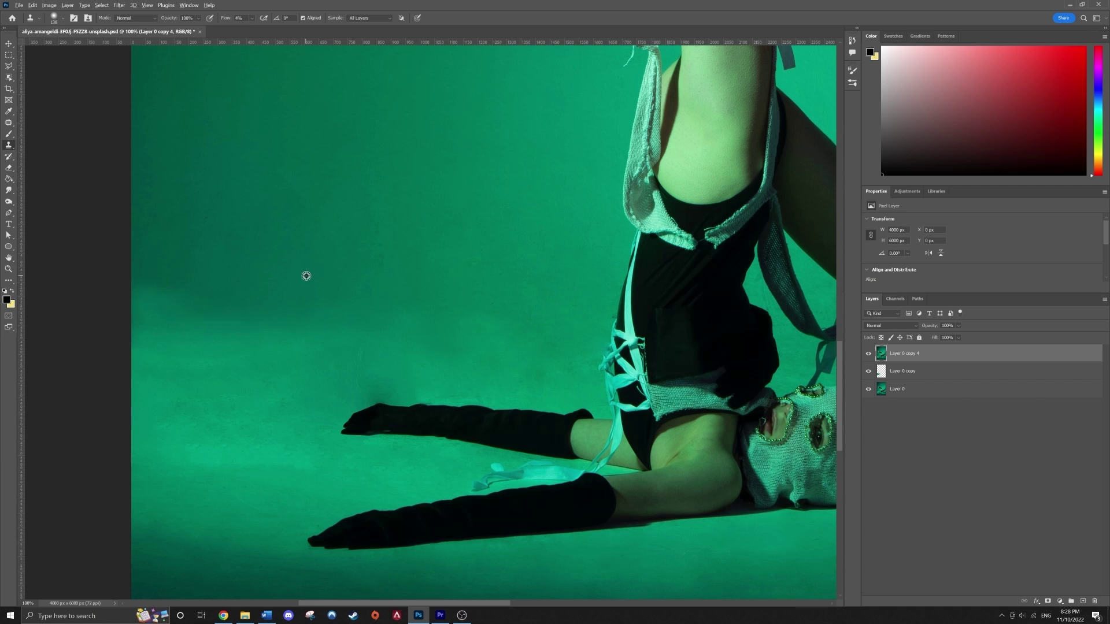
Blend the remaining transition between the dark backdrop and the light floor above the gloved arms with a larger Clone Stamp brush
key(ctrl+minus)
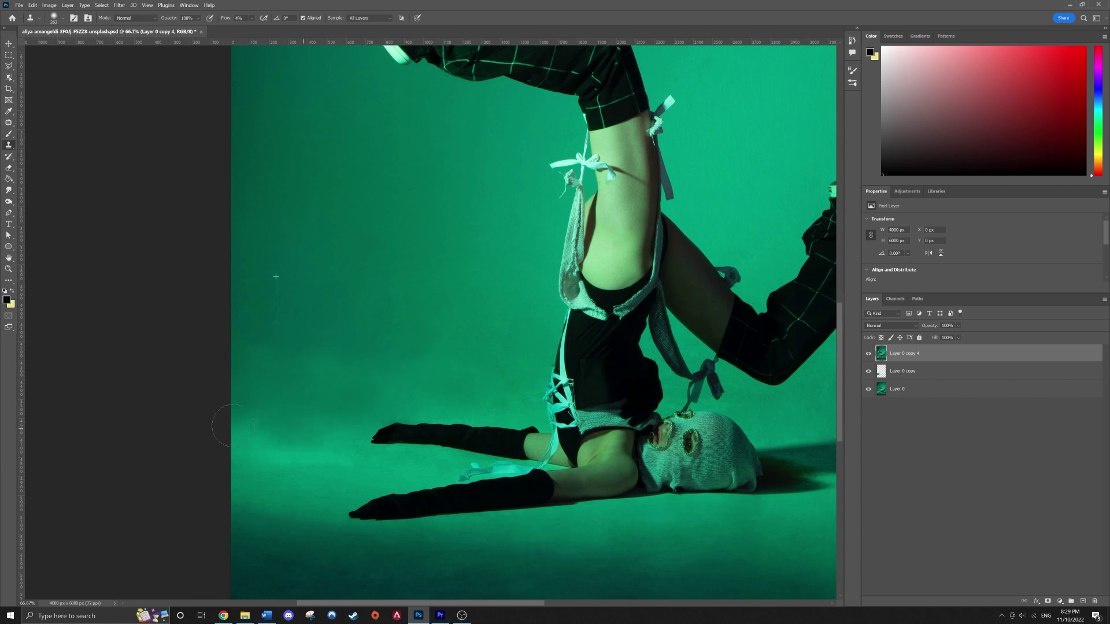
scroll(277, 439, up, 2)
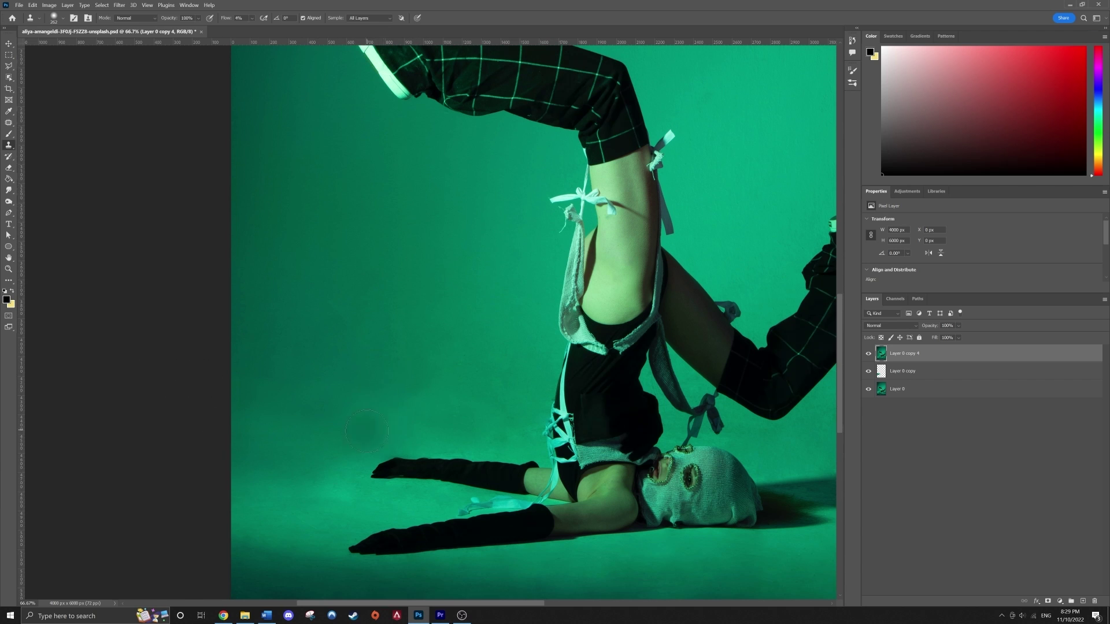
key(ctrl+plus)
scroll(278, 462, up, 2)
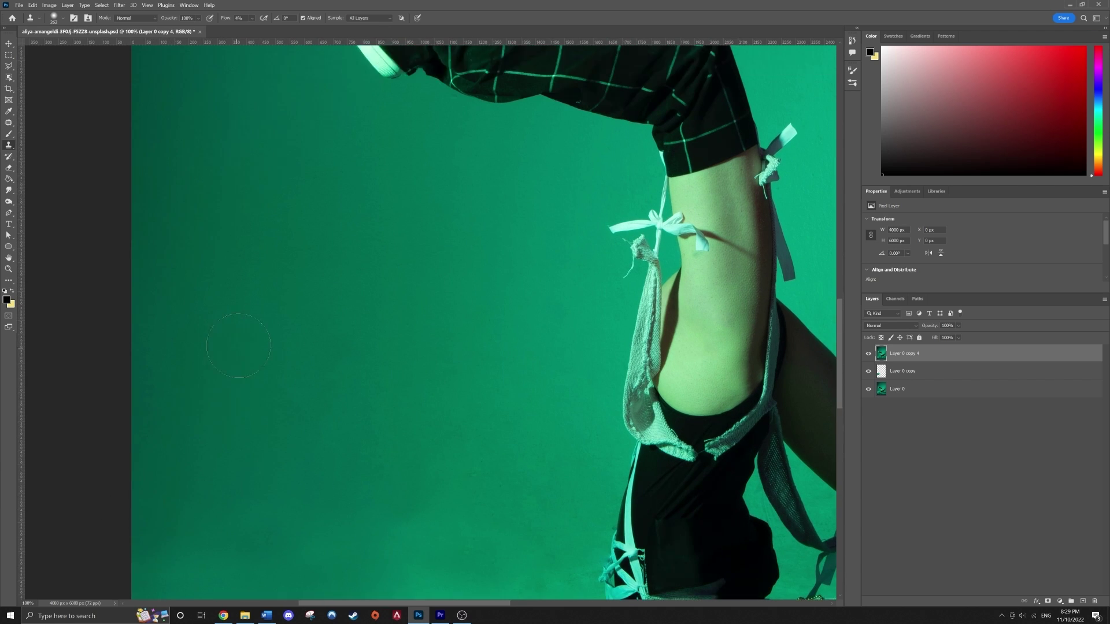
scroll(331, 273, down, 4)
key(ctrl+minus)
key(ctrl+minus)
key(ctrl+minus)
key(ctrl+plus)
key(ctrl+plus)
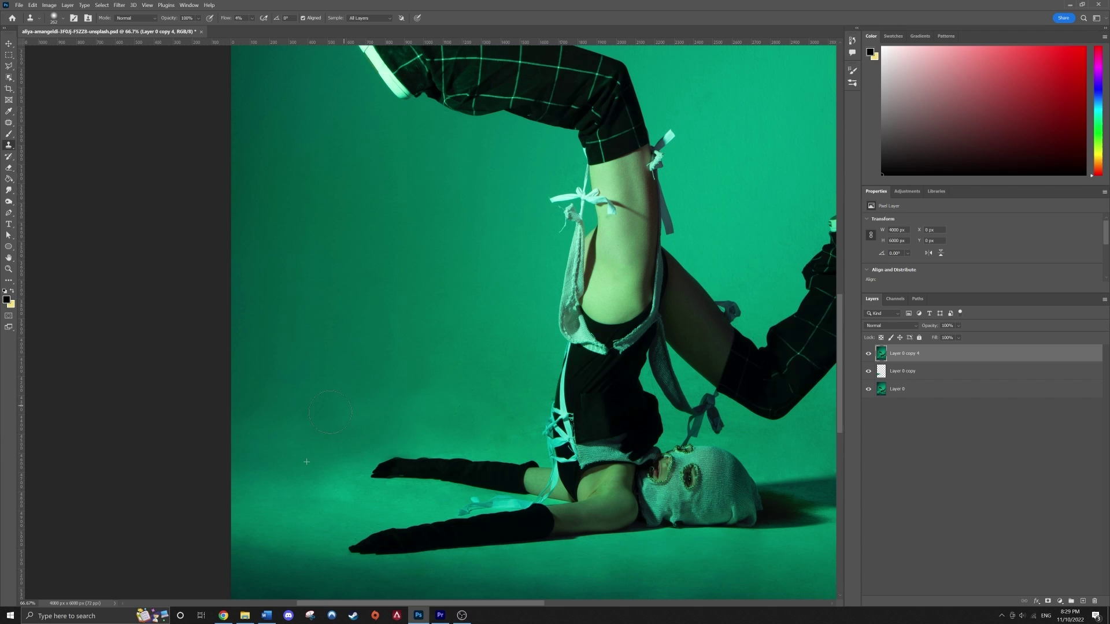
scroll(358, 397, down, 1)
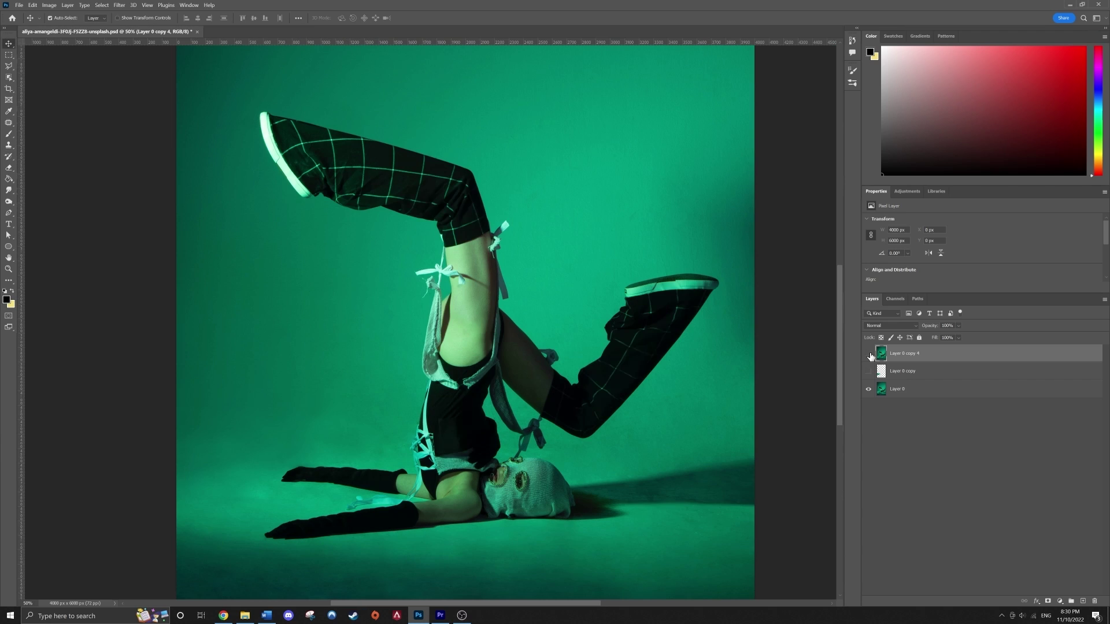
Compare the photo before and after retouching by hiding and showing the top layer
click(869, 354)
click(869, 354)
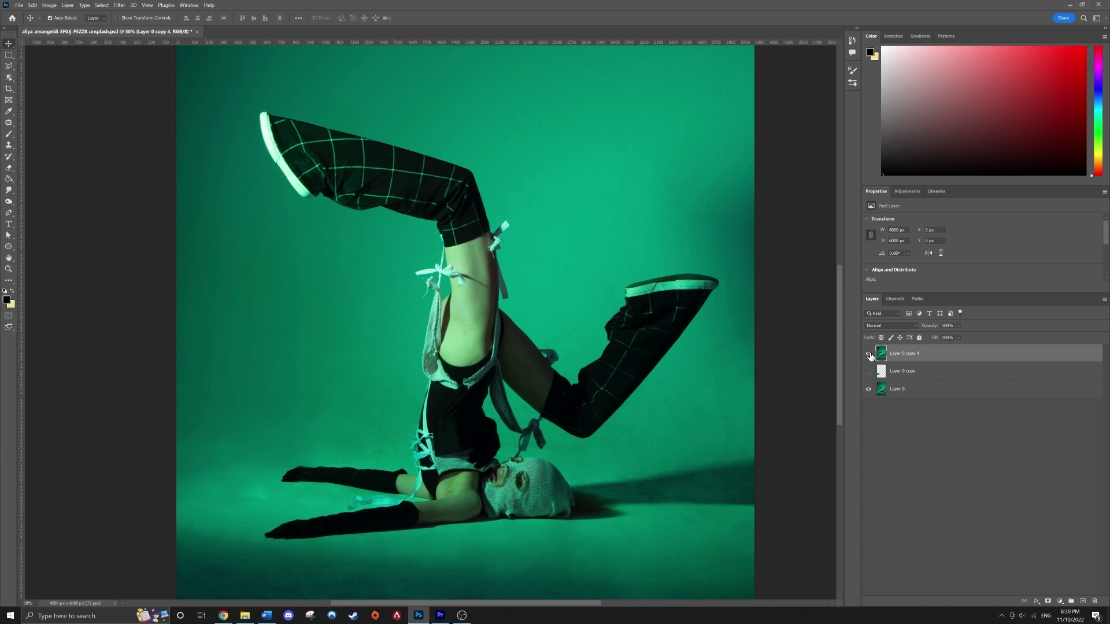